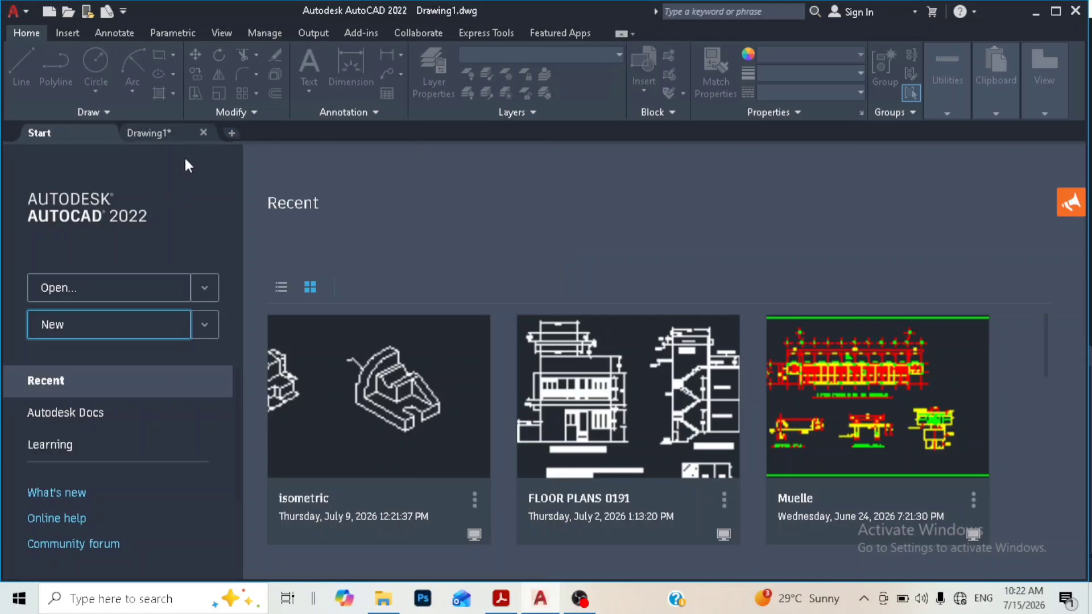
Step: Switch to Drawing1 and accept the drawing units with decimal lengths and millimetre insertion scale
{"action": "left_click", "coordinate": [175, 132]}
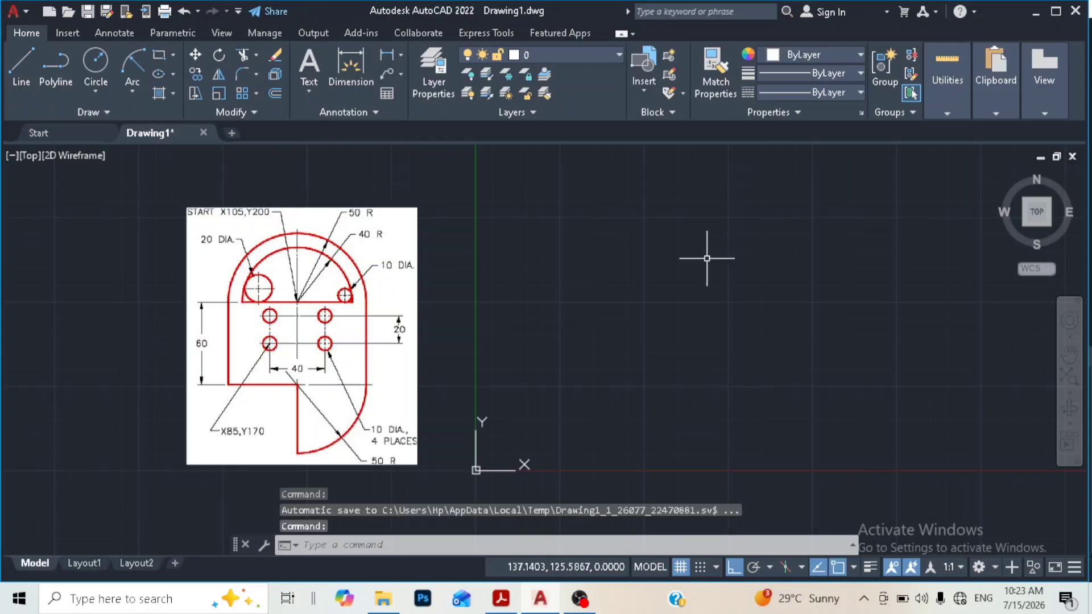
{"action": "type", "text": "un"}
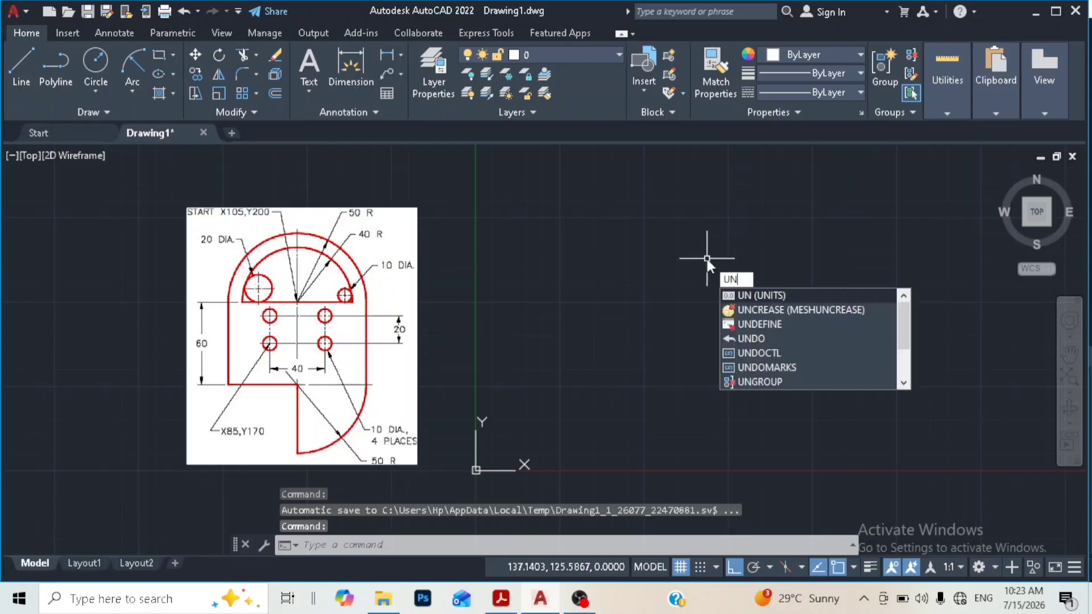
{"action": "key", "text": "Return"}
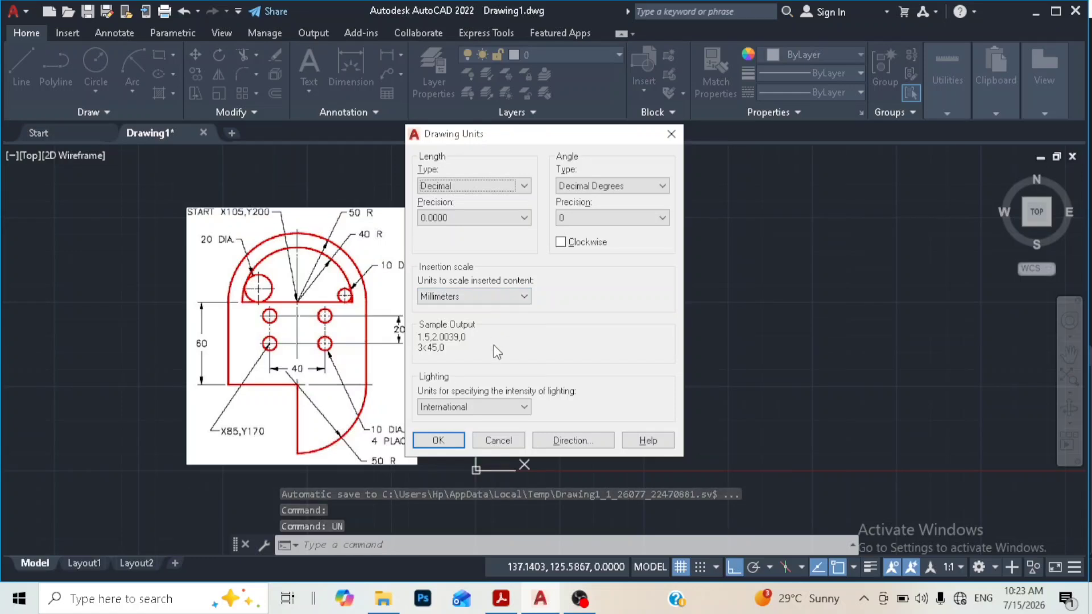
{"action": "left_click", "coordinate": [452, 442]}
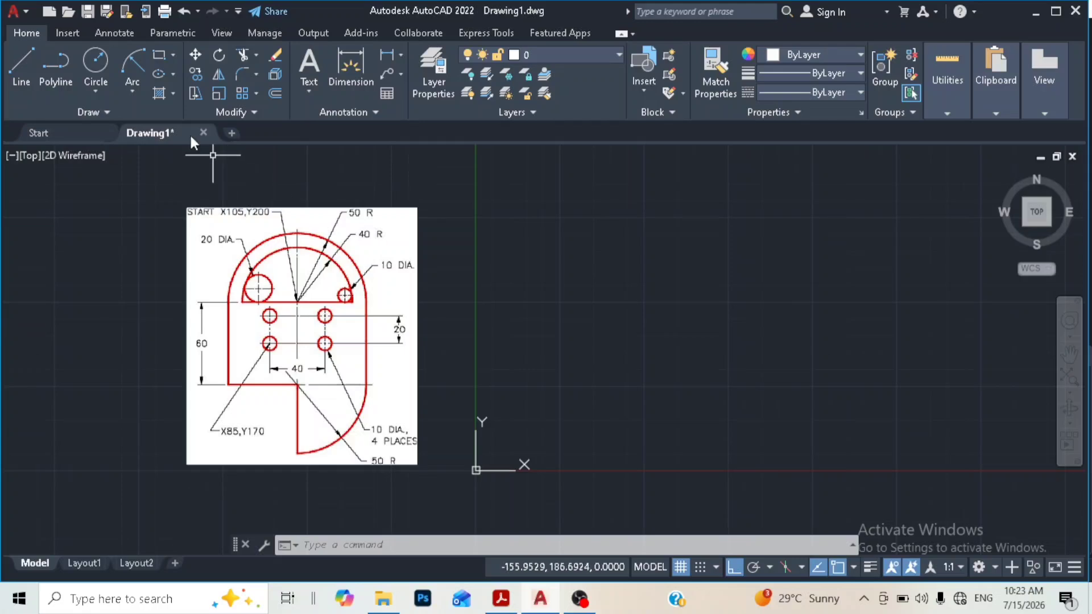
Step: Draw the inner upper semicircle as a Center, Start, End arc centred at 105,200 with a radius of 40
{"action": "left_click", "coordinate": [132, 91]}
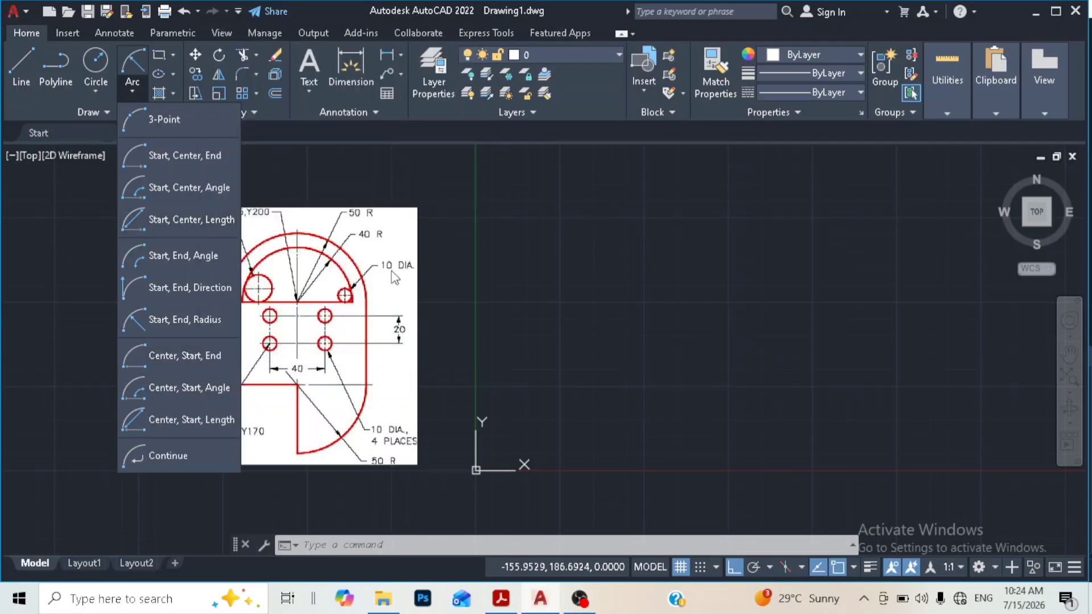
{"action": "left_click", "coordinate": [502, 252]}
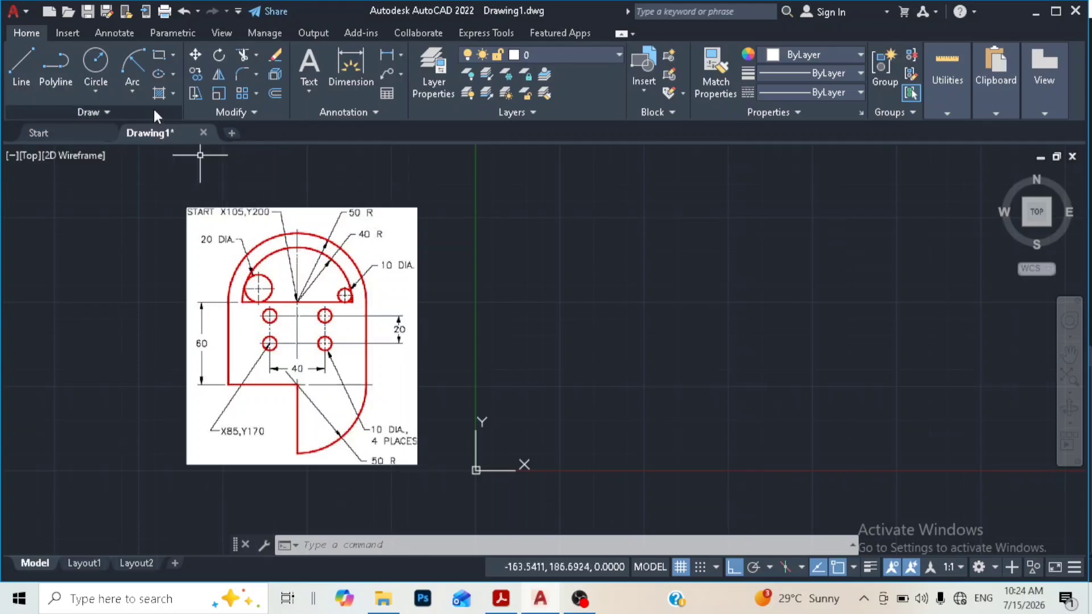
{"action": "left_click", "coordinate": [132, 93]}
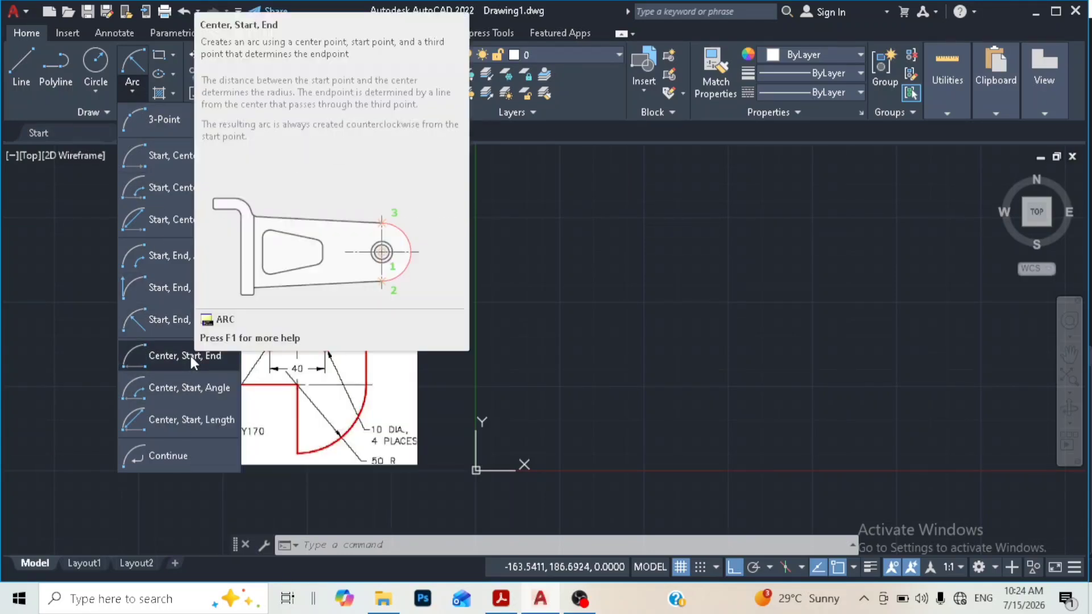
{"action": "left_click", "coordinate": [190, 356]}
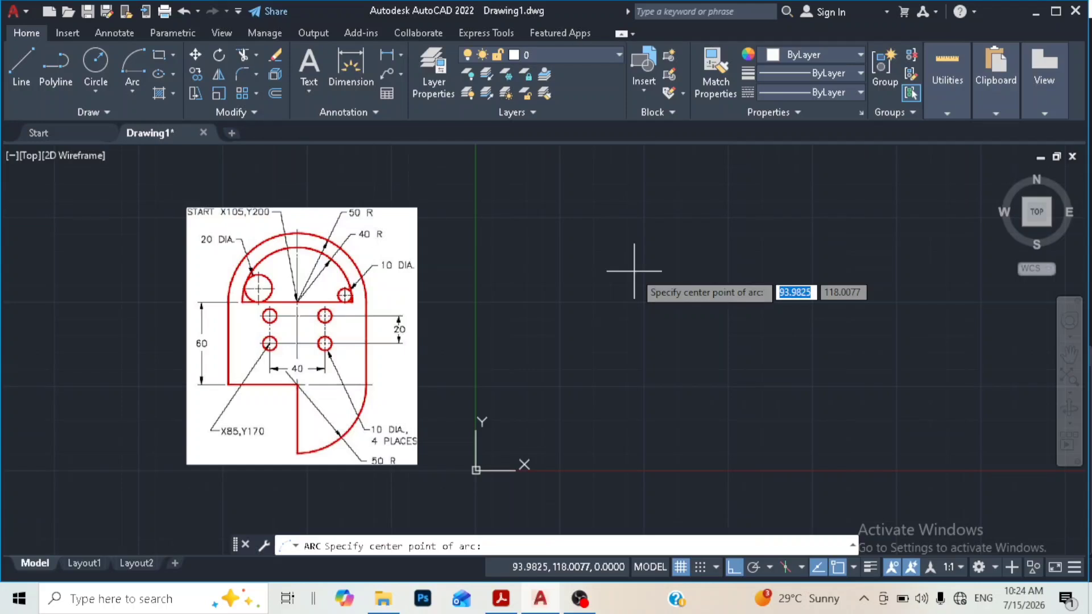
{"action": "type", "text": "10"}
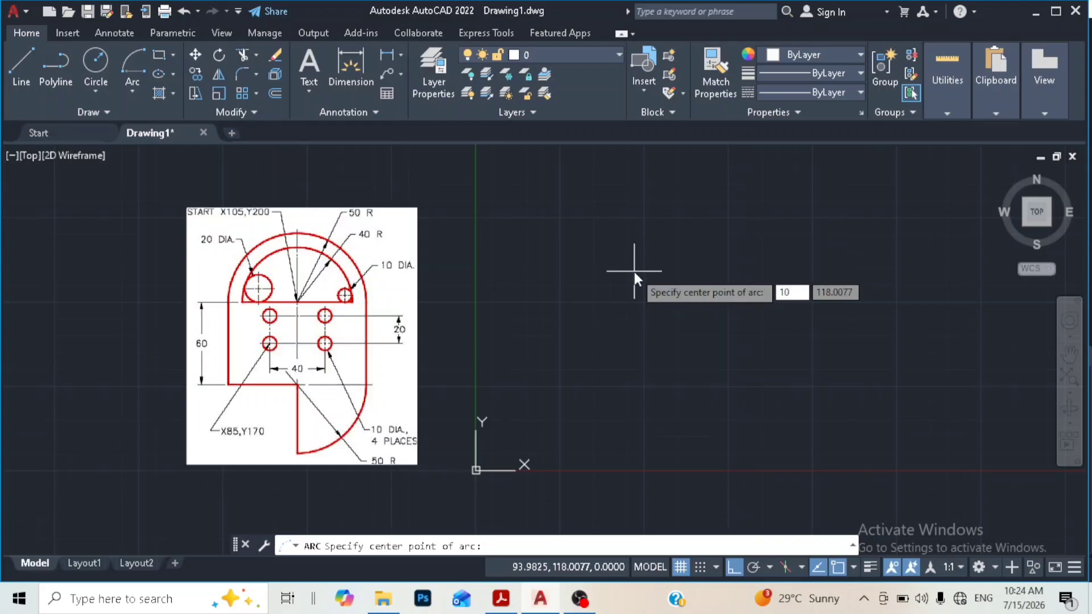
{"action": "type", "text": "5"}
{"action": "key", "text": "Tab"}
{"action": "type", "text": "200"}
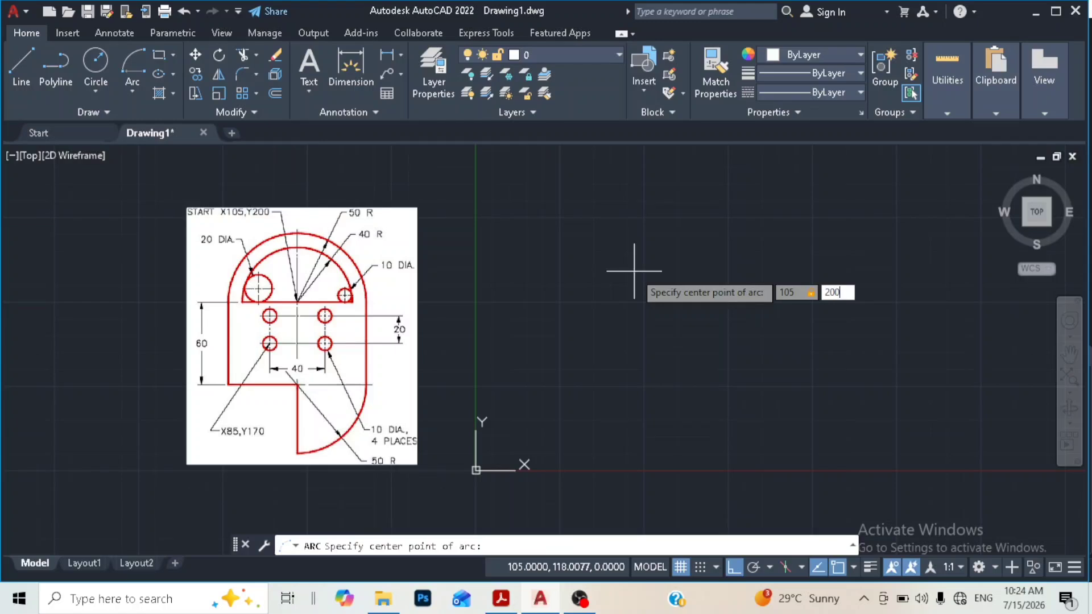
{"action": "key", "text": "Return"}
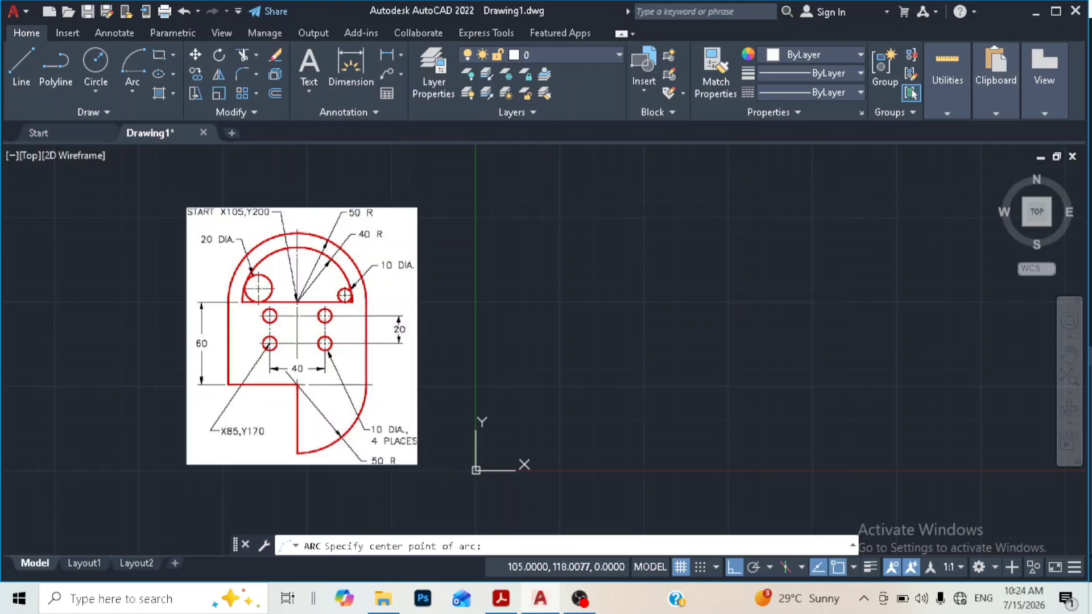
{"action": "scroll", "coordinate": [634, 271], "scroll_direction": "down", "scroll_amount": 2}
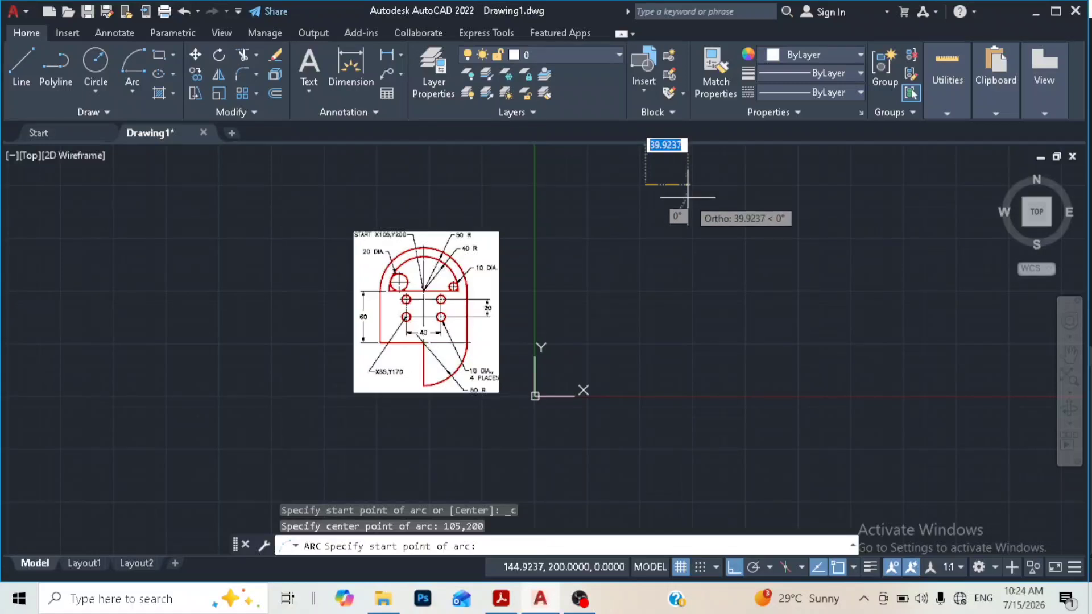
{"action": "middle_click_drag", "start_coordinate": [687, 199], "coordinate": [651, 263]}
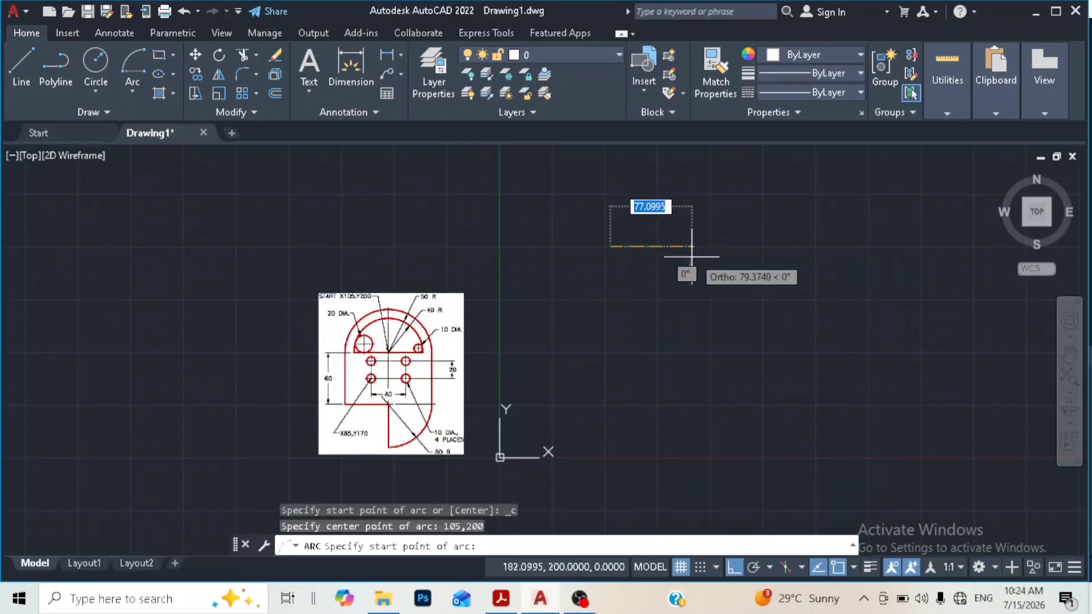
{"action": "scroll", "coordinate": [685, 261], "scroll_direction": "up", "scroll_amount": 2}
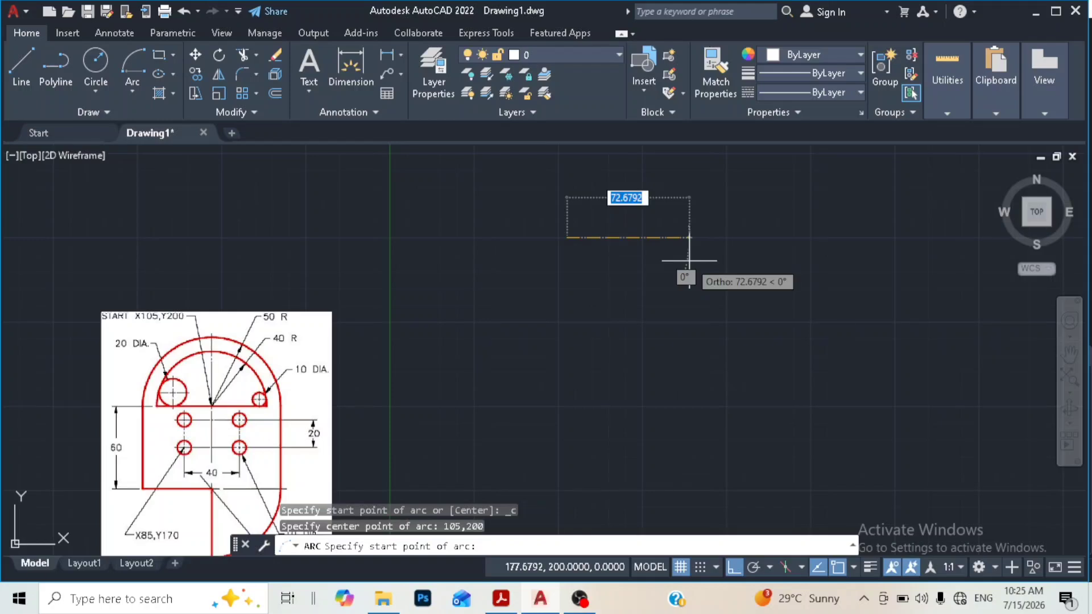
{"action": "type", "text": "40"}
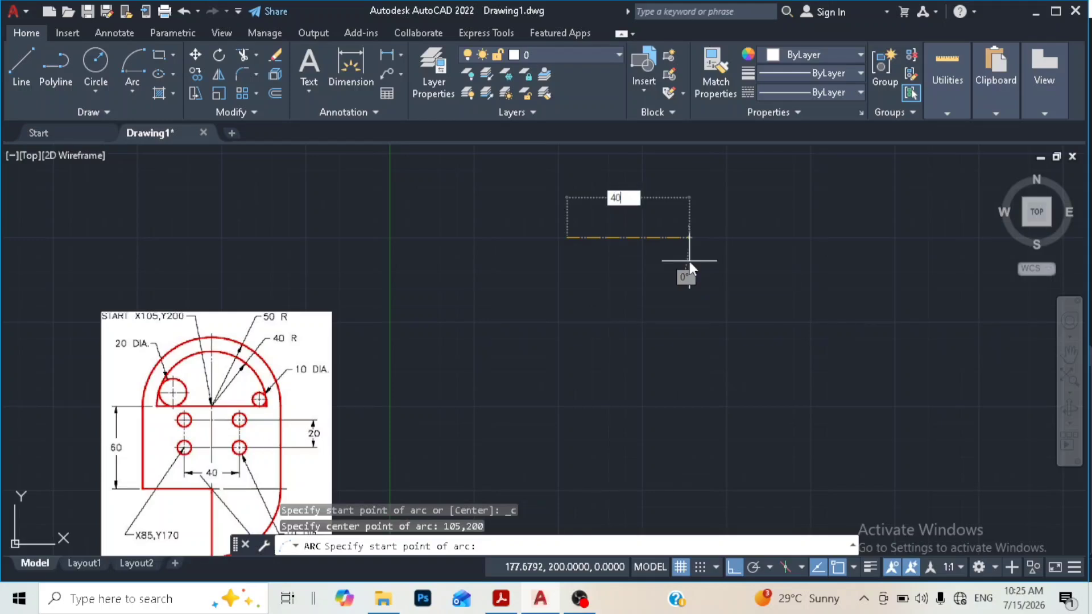
{"action": "key", "text": "Return"}
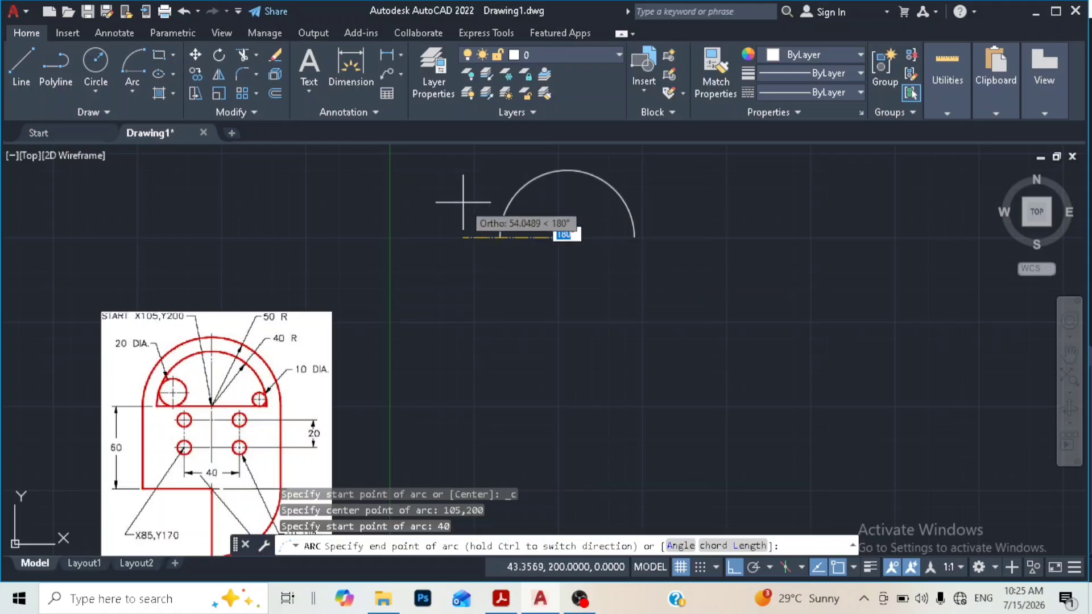
{"action": "left_click", "coordinate": [473, 261]}
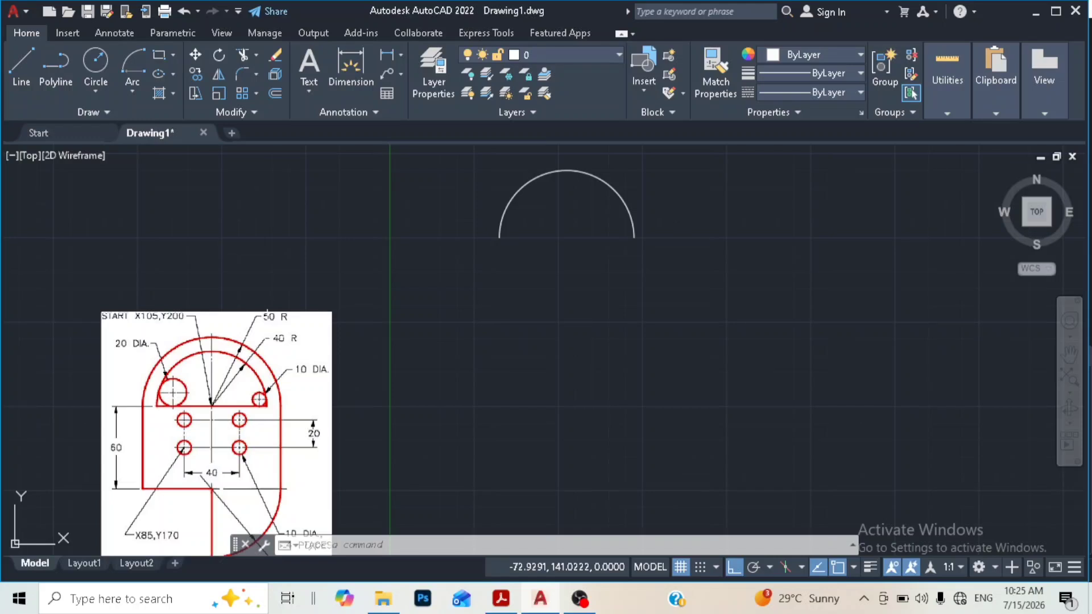
Step: Draw a concentric outer semicircle with a radius of 50 around the inner arc, using the same centre
{"action": "left_click", "coordinate": [125, 86]}
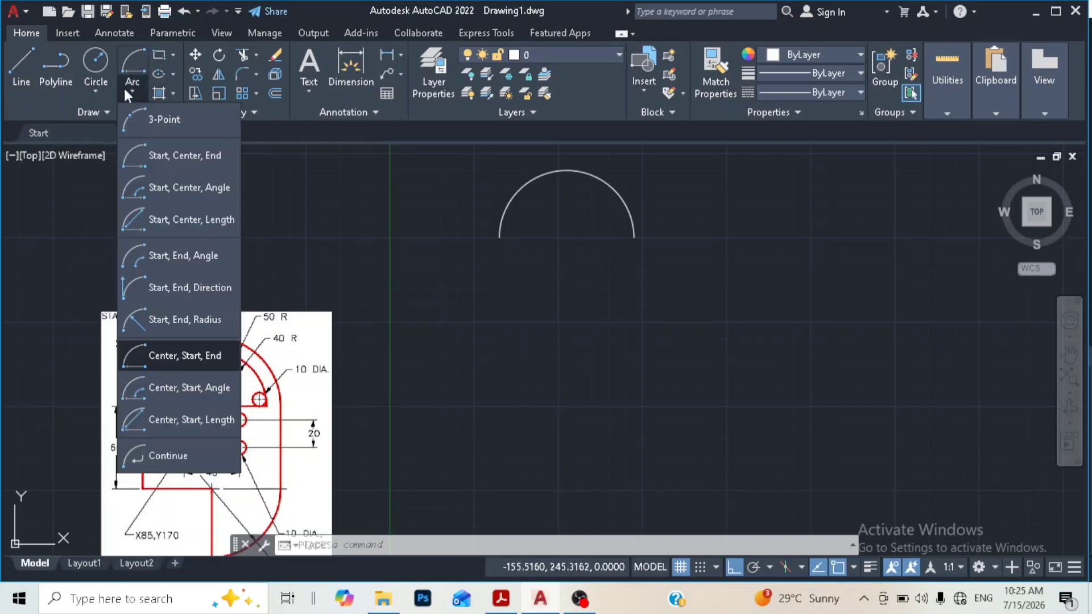
{"action": "left_click", "coordinate": [184, 355]}
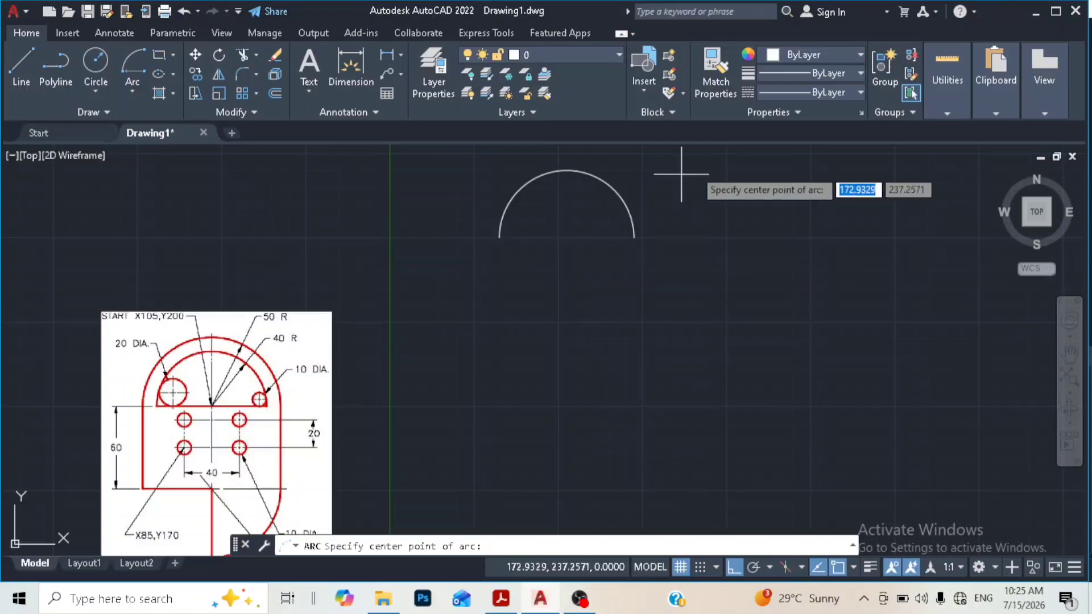
{"action": "left_click", "coordinate": [567, 237]}
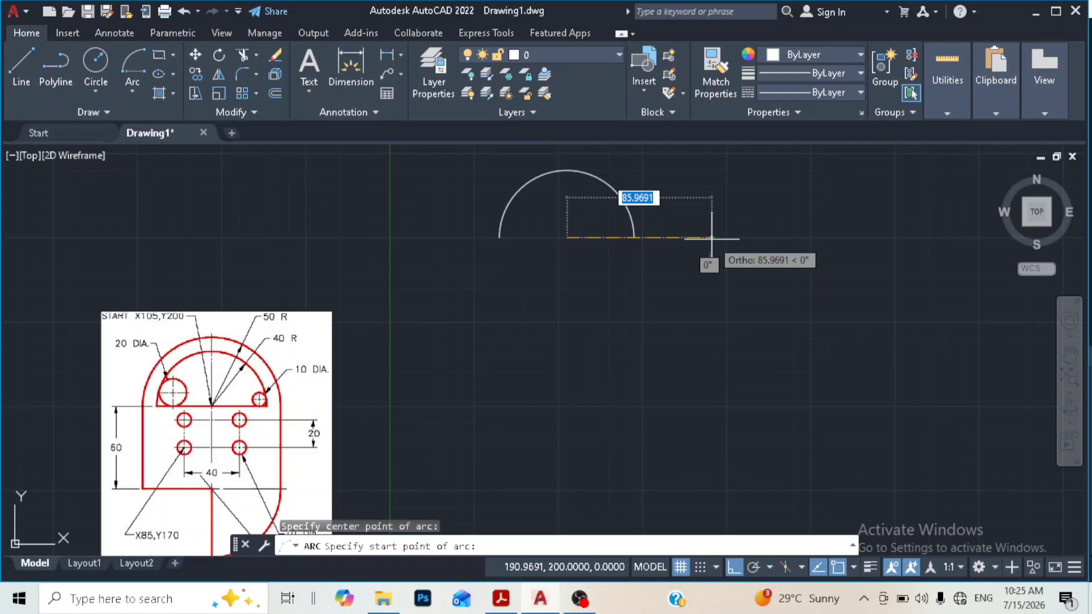
{"action": "type", "text": "50"}
{"action": "key", "text": "Return"}
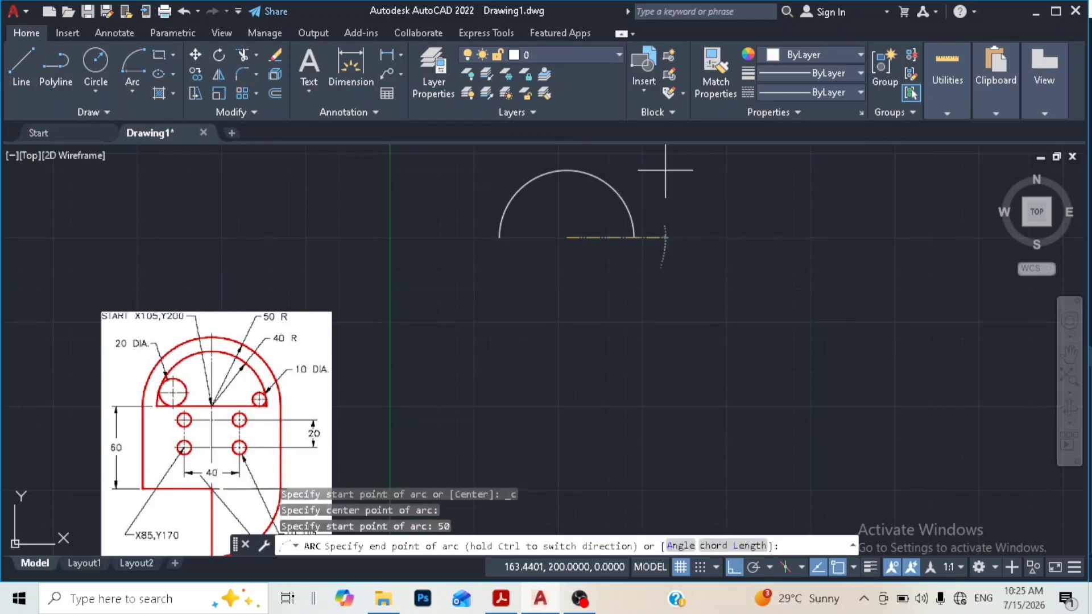
{"action": "left_click", "coordinate": [433, 257]}
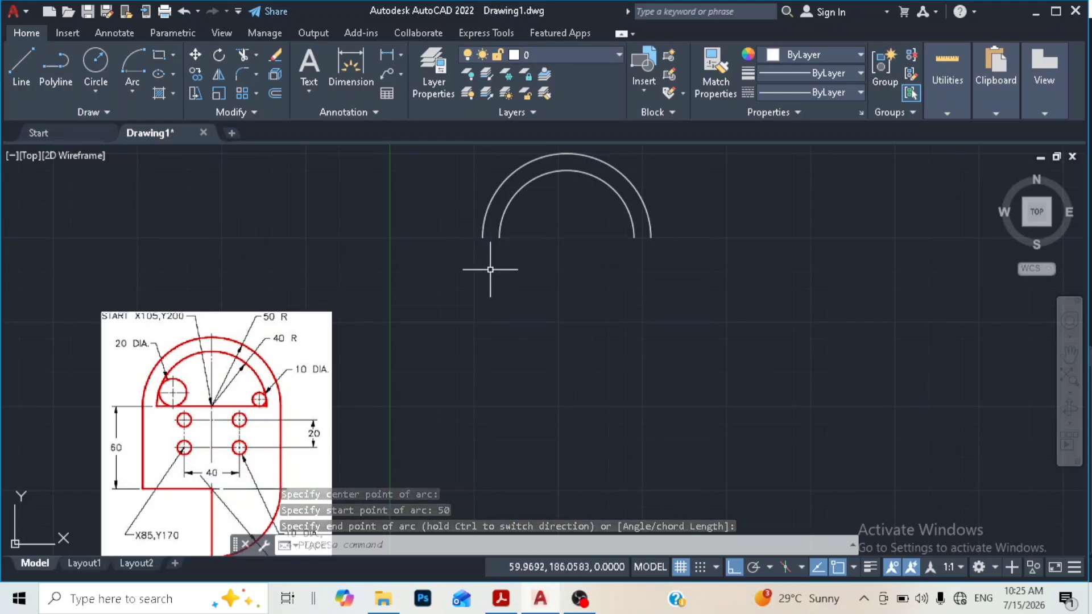
Step: Close the inner semicircle with a horizontal line between its two endpoints
{"action": "left_click", "coordinate": [20, 69]}
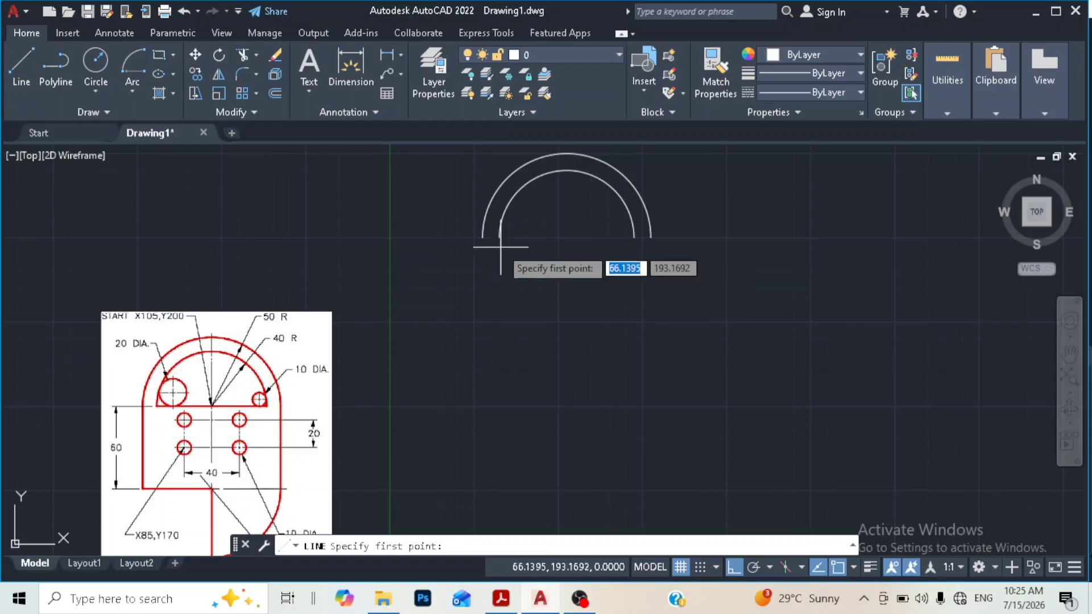
{"action": "left_click", "coordinate": [499, 238]}
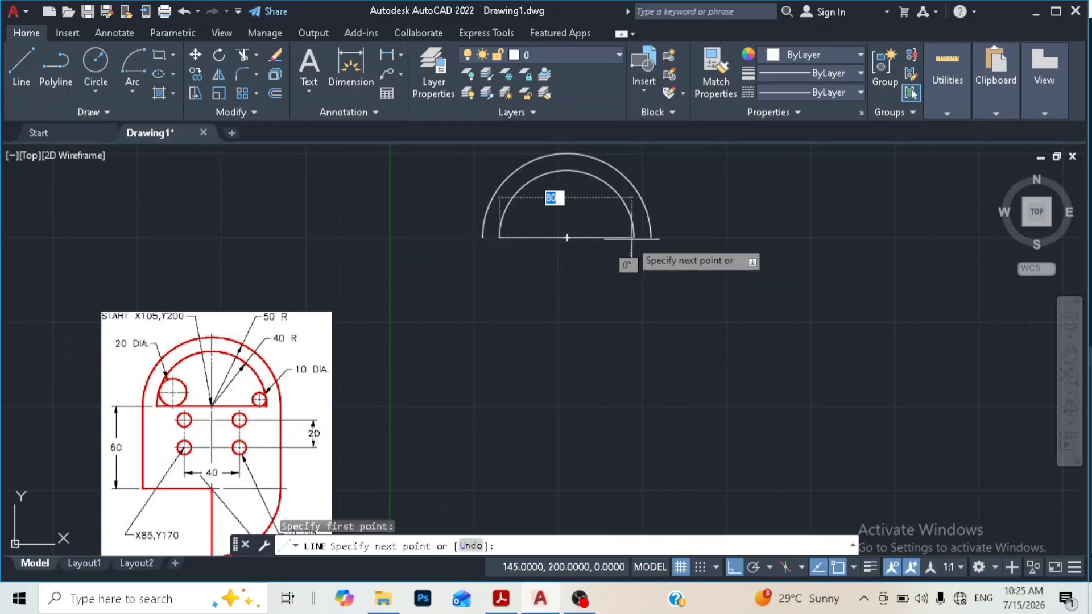
{"action": "left_click", "coordinate": [633, 238]}
{"action": "right_click", "coordinate": [686, 274]}
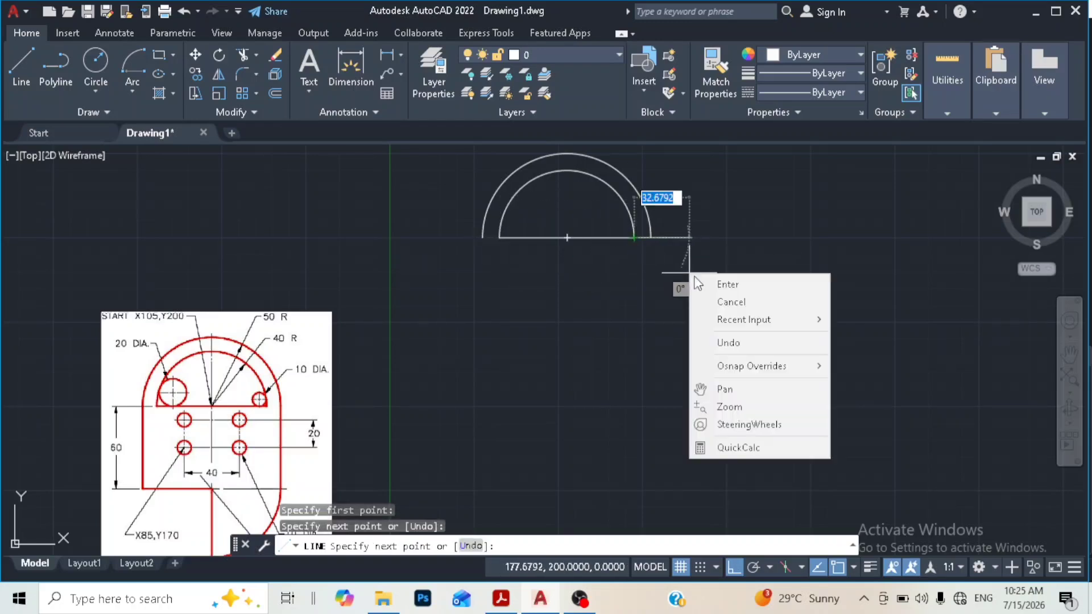
{"action": "left_click", "coordinate": [721, 284]}
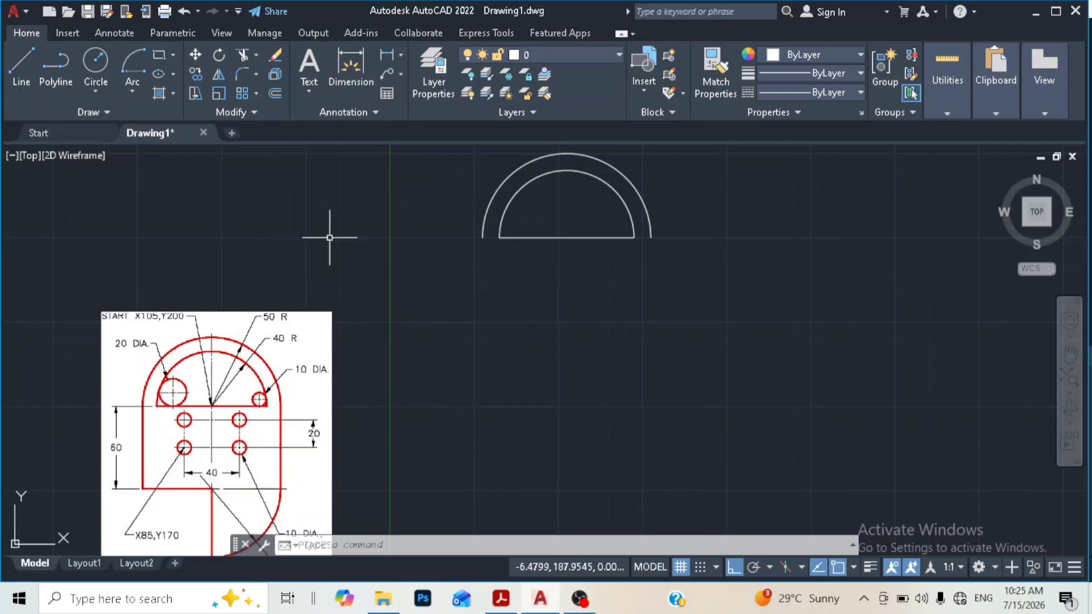
Step: Draw connected outline lines from the outer arc's left end, 60 straight down and 50 to the right
{"action": "left_click", "coordinate": [26, 67]}
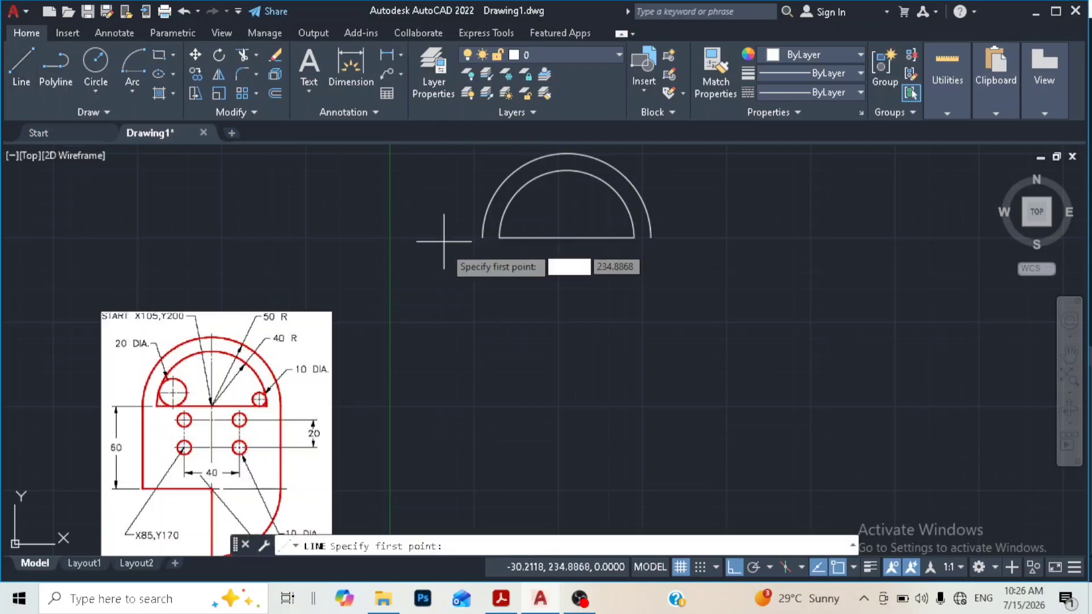
{"action": "left_click", "coordinate": [482, 237]}
{"action": "type", "text": "6"}
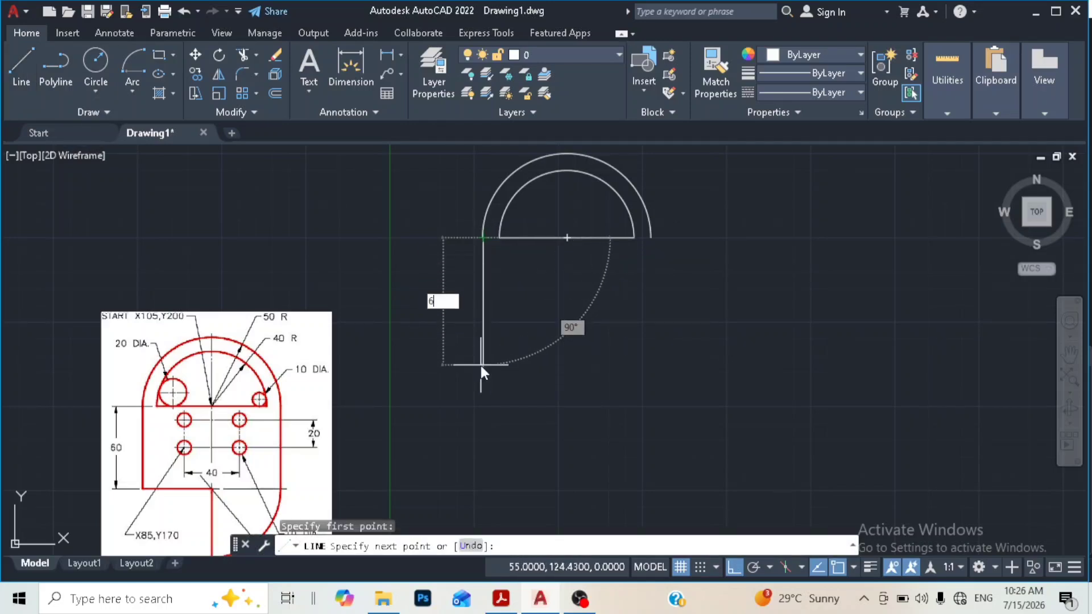
{"action": "type", "text": "0"}
{"action": "key", "text": "Return"}
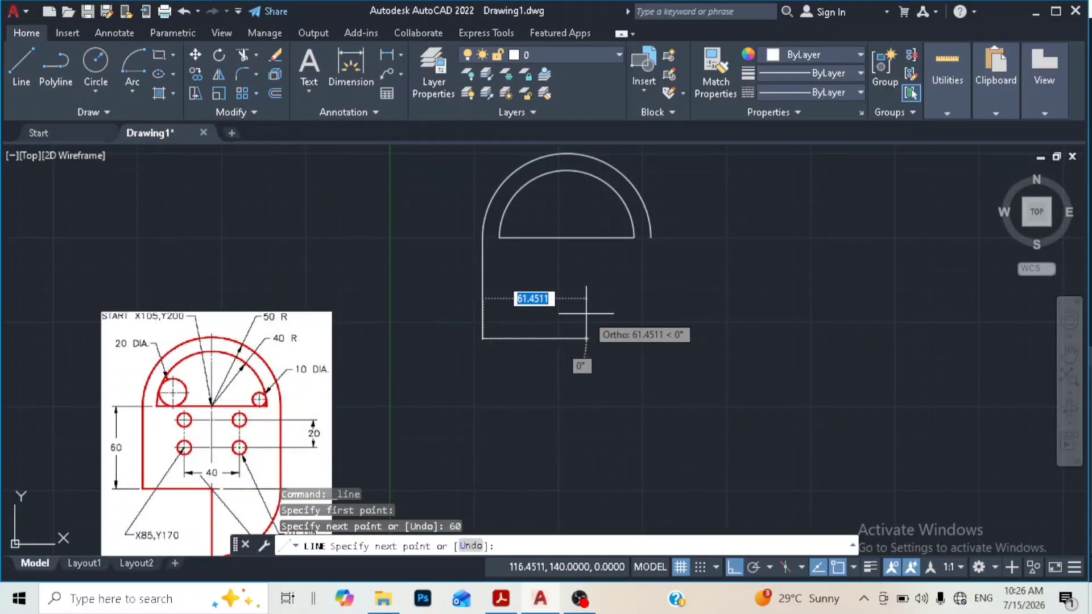
{"action": "type", "text": "50"}
{"action": "key", "text": "Return"}
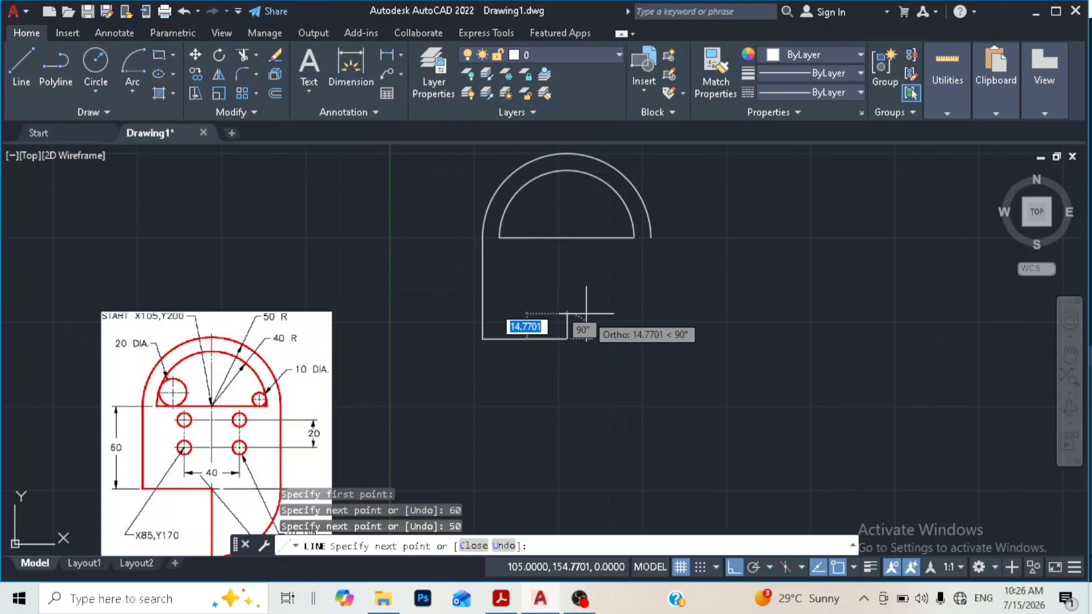
Step: Check the reference drawing and continue the outline with a 50 line straight down from the last point
{"action": "scroll", "coordinate": [586, 319], "scroll_direction": "down", "scroll_amount": 3}
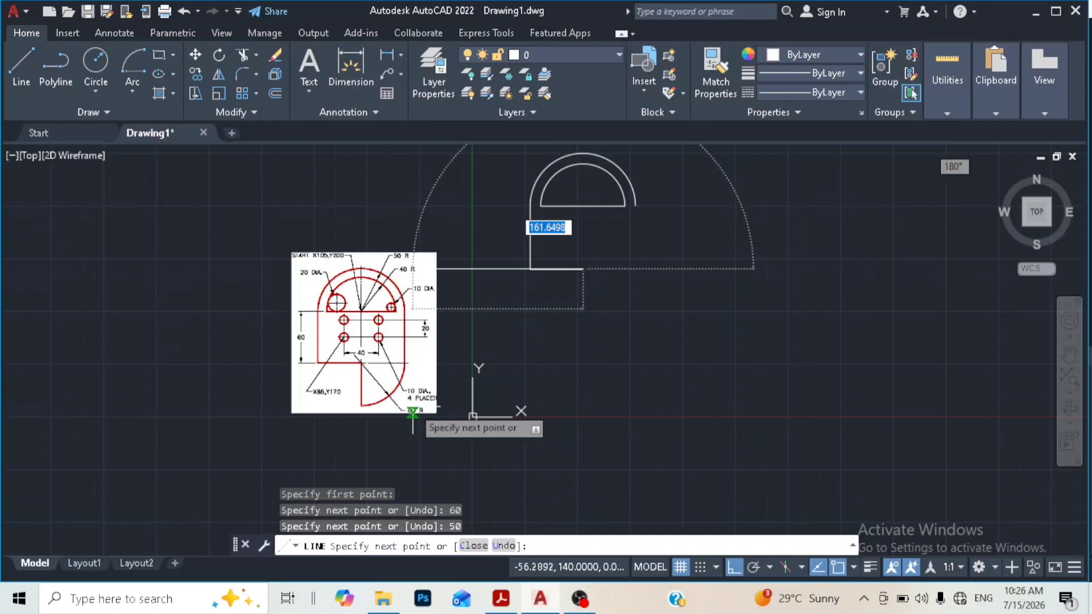
{"action": "scroll", "coordinate": [412, 415], "scroll_direction": "up", "scroll_amount": 4}
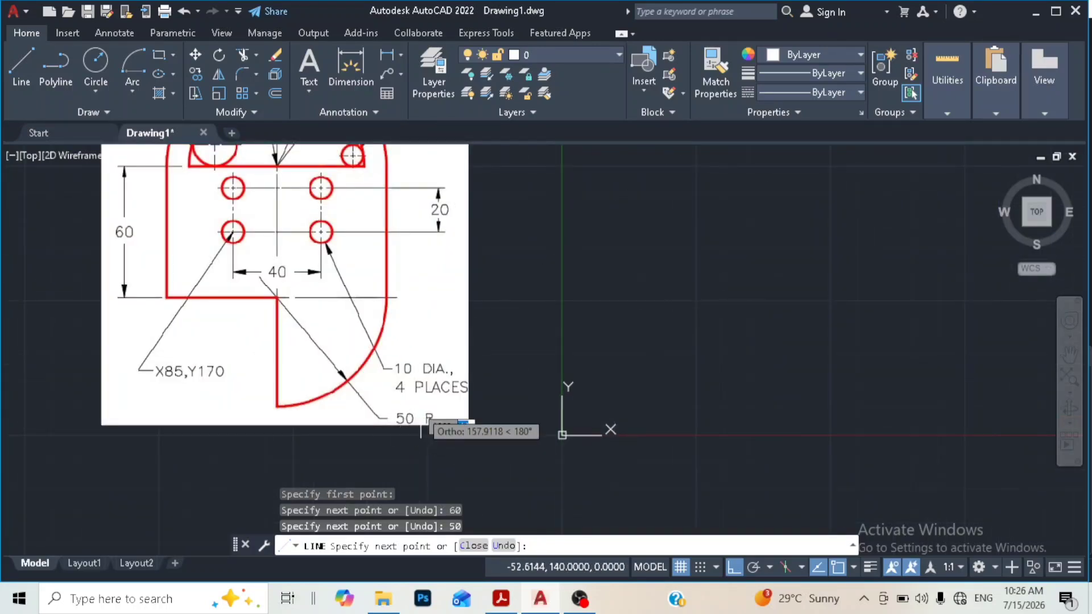
{"action": "scroll", "coordinate": [421, 431], "scroll_direction": "down", "scroll_amount": 2}
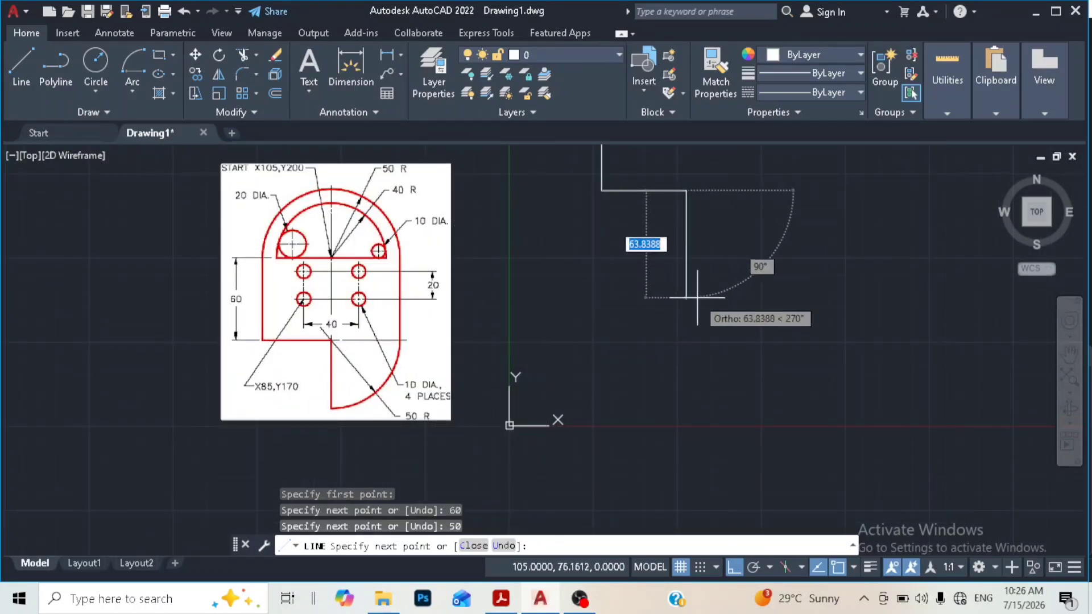
{"action": "type", "text": "50"}
{"action": "key", "text": "Return"}
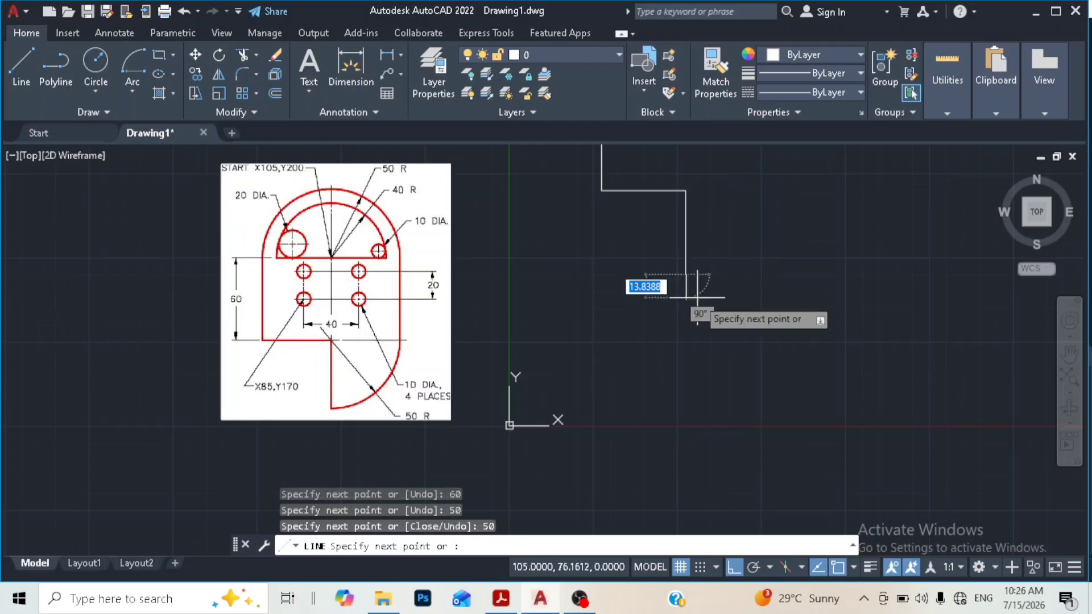
{"action": "scroll", "coordinate": [697, 295], "scroll_direction": "down", "scroll_amount": 2}
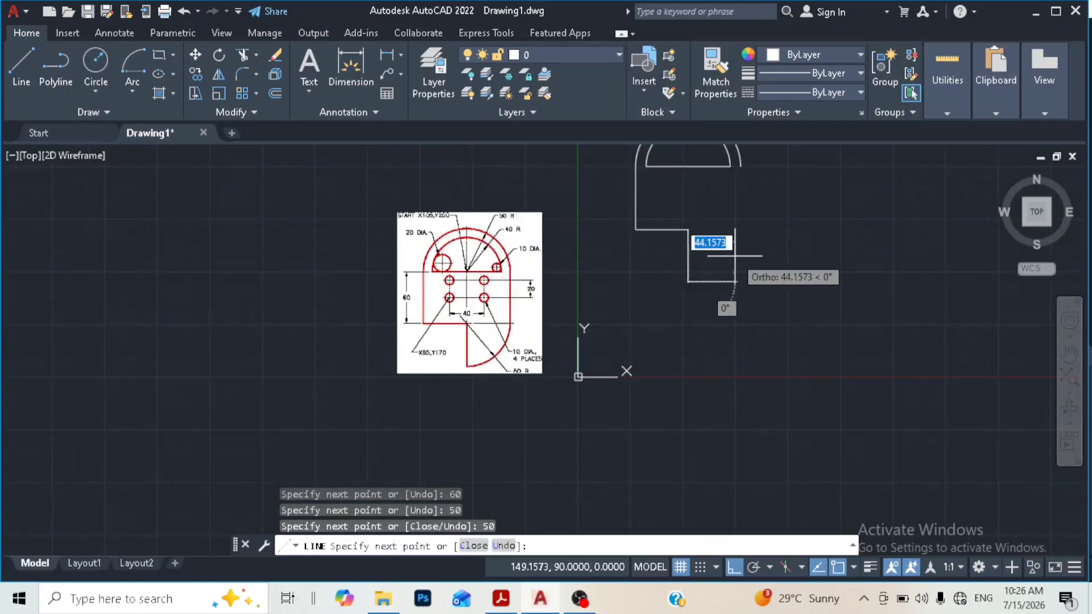
Step: Draw a 60 line straight down from the outer arc's right end as a separate edge
{"action": "key", "text": "Escape"}
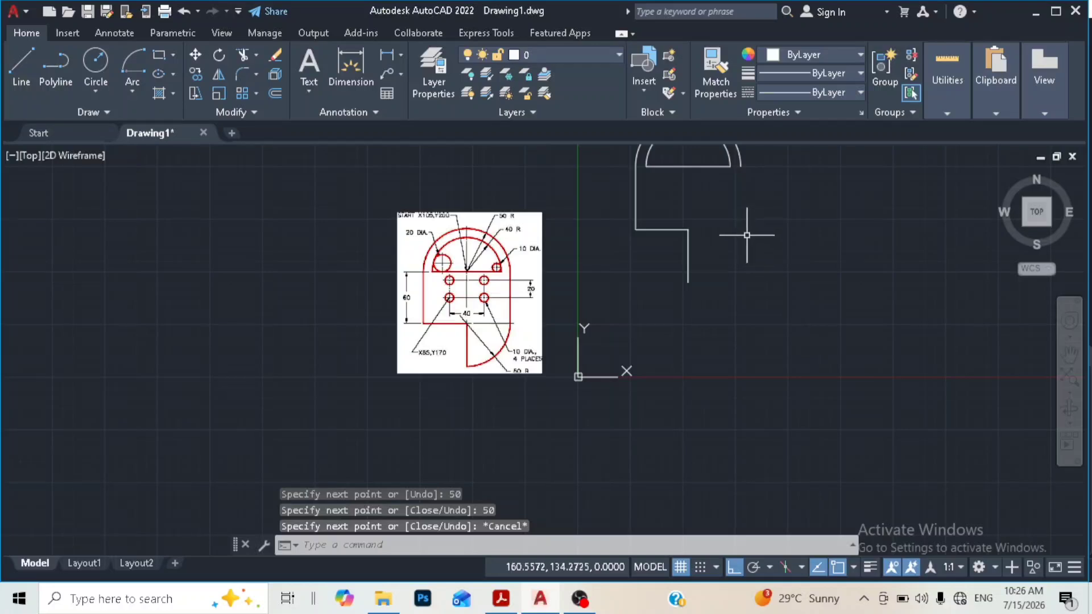
{"action": "middle_click_drag", "start_coordinate": [747, 235], "coordinate": [728, 263]}
{"action": "key", "text": "Return"}
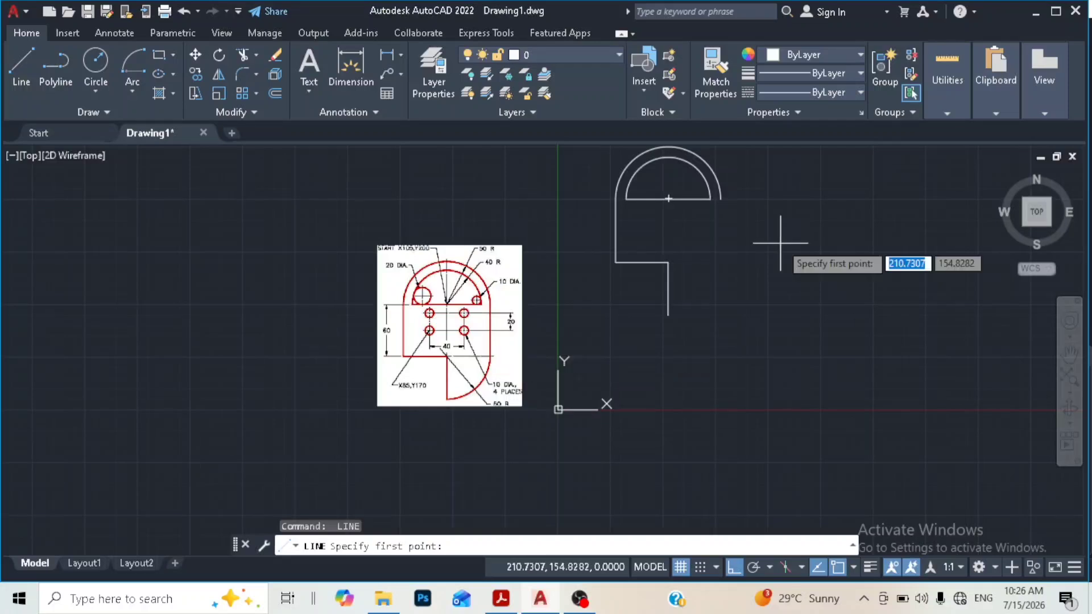
{"action": "left_click", "coordinate": [719, 199]}
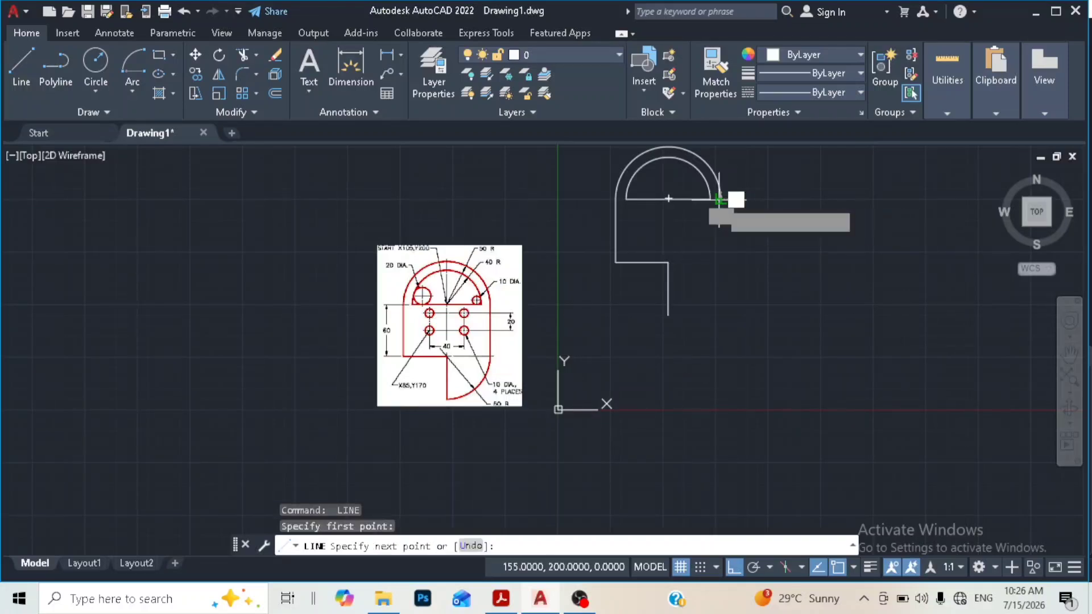
{"action": "type", "text": "60"}
{"action": "key", "text": "Return"}
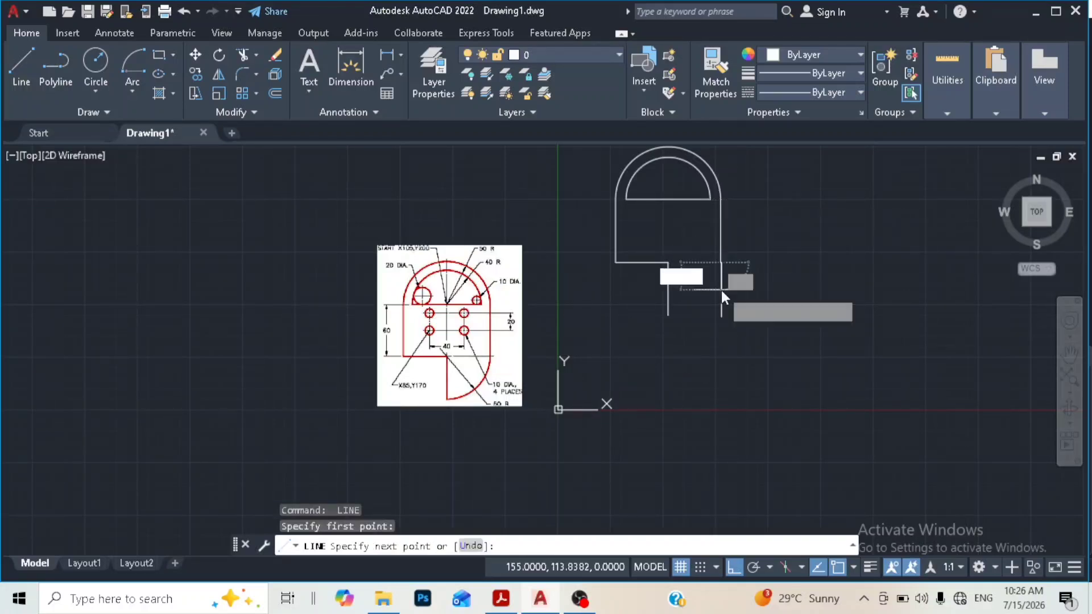
{"action": "key", "text": "Escape"}
Step: Draw a Start, End, Radius arc of radius 50 from the lower end of the middle vertical line to the right edge's lower end
{"action": "scroll", "coordinate": [494, 338], "scroll_direction": "up", "scroll_amount": 2}
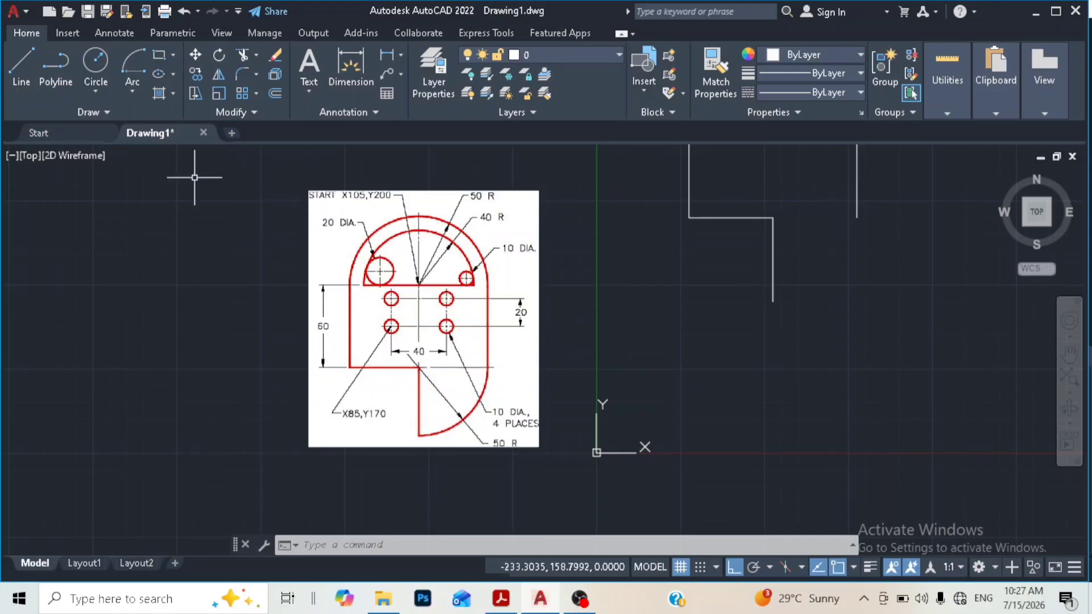
{"action": "left_click", "coordinate": [128, 92]}
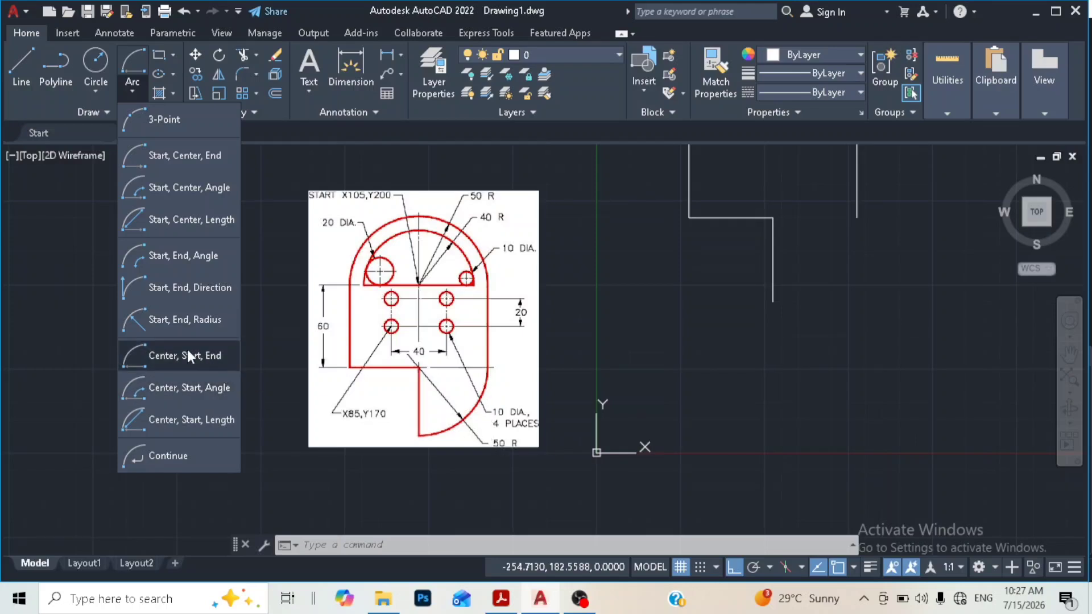
{"action": "left_click", "coordinate": [183, 319]}
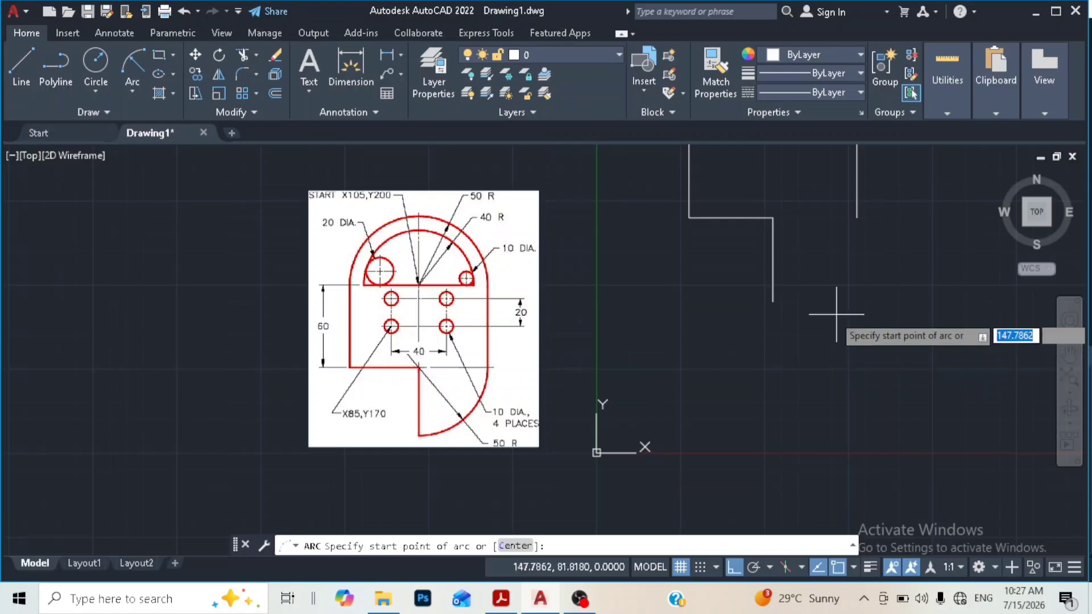
{"action": "left_click", "coordinate": [773, 301]}
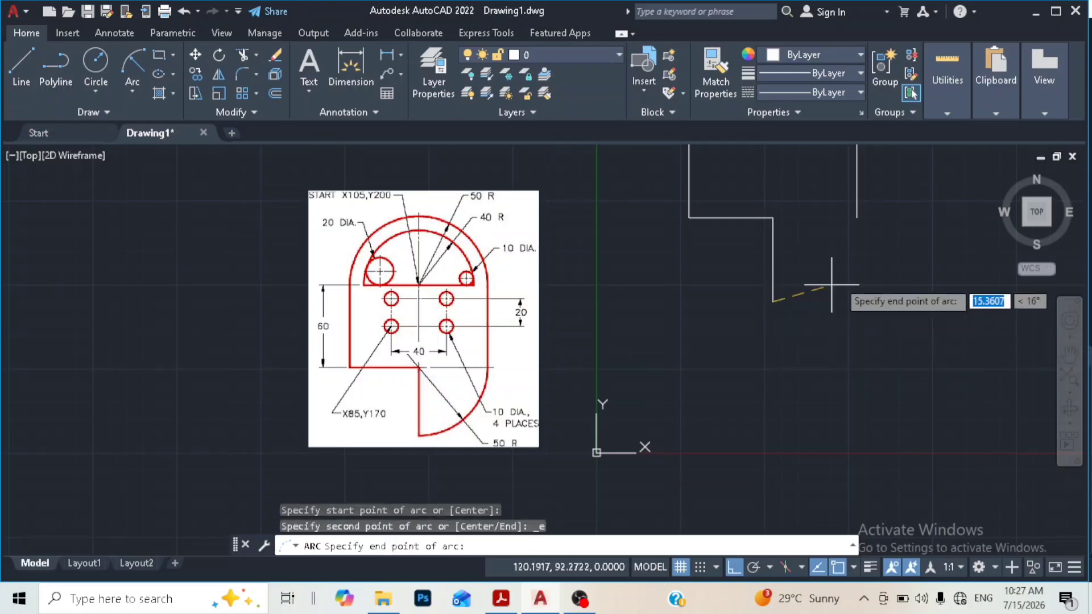
{"action": "left_click", "coordinate": [856, 217]}
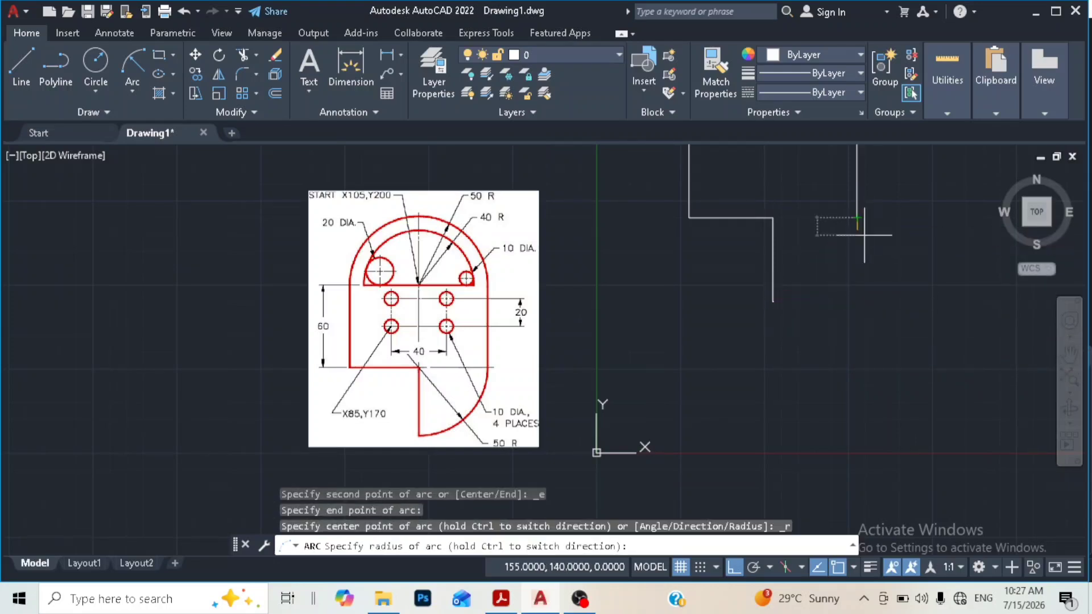
{"action": "type", "text": "50"}
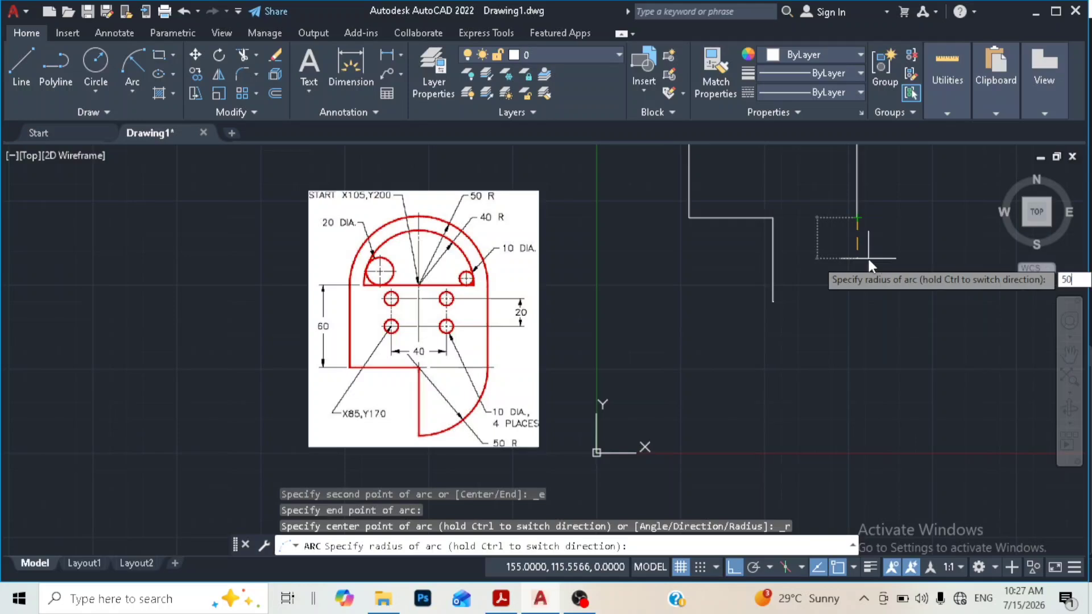
{"action": "key", "text": "Return"}
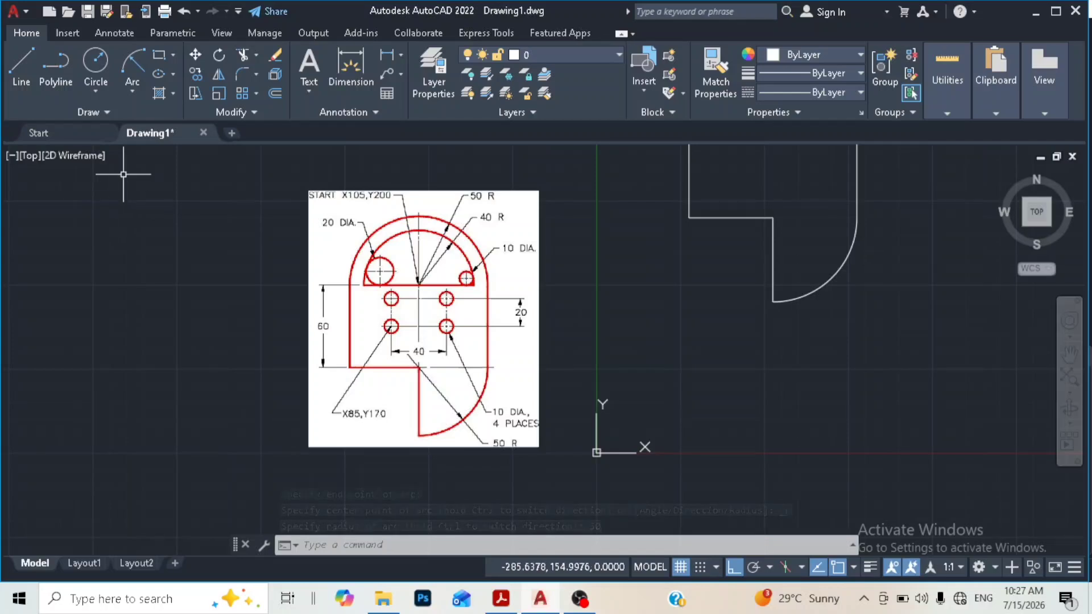
Step: Try a second radius 50 arc between the same endpoints picked in reverse order, and delete it
{"action": "left_click", "coordinate": [131, 64]}
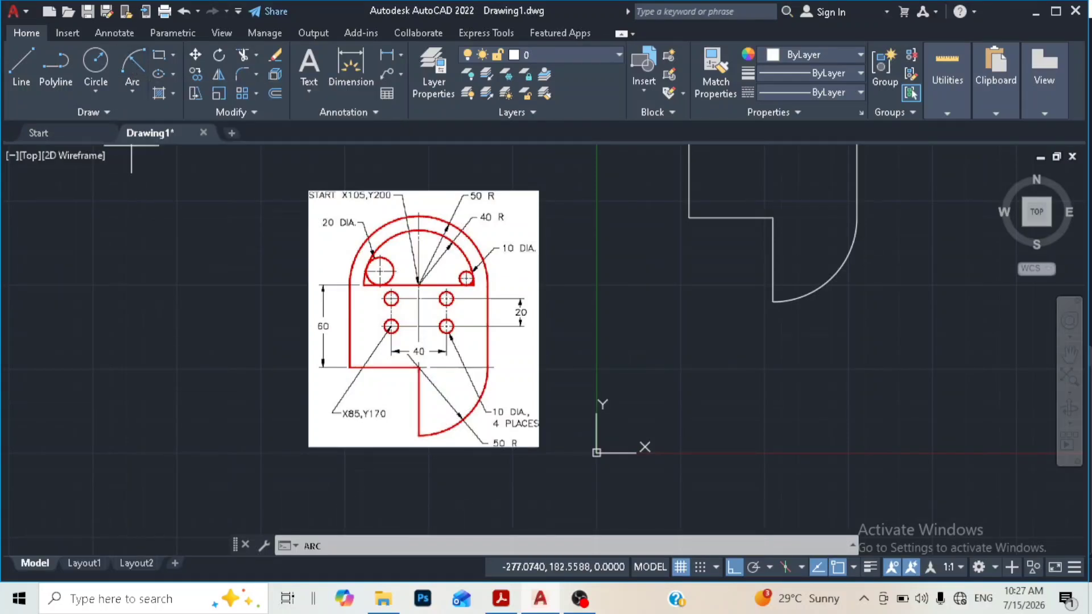
{"action": "left_click", "coordinate": [856, 218]}
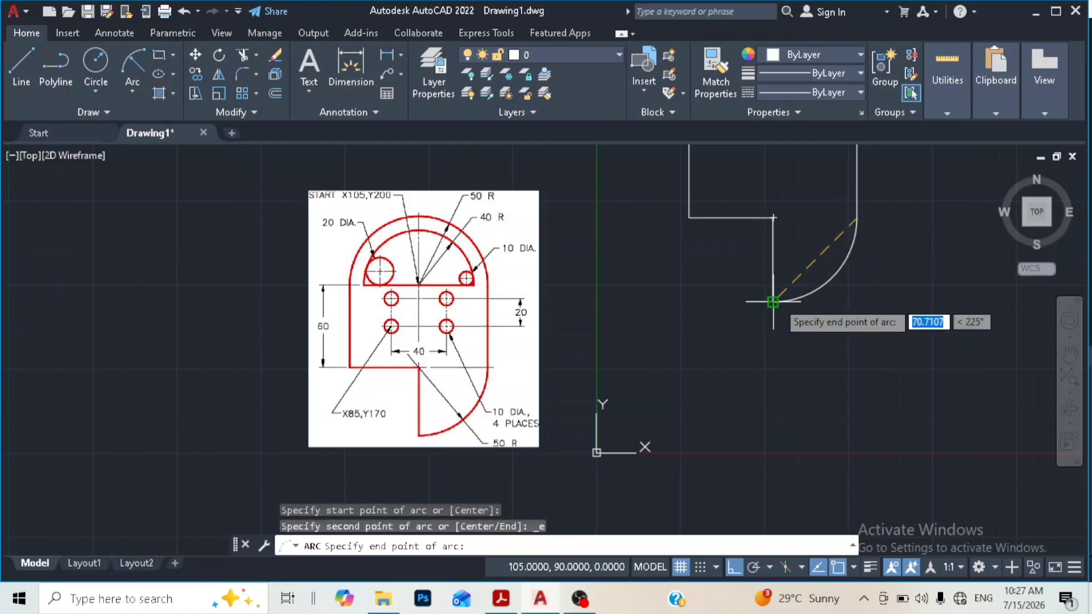
{"action": "left_click", "coordinate": [772, 302]}
{"action": "type", "text": "50"}
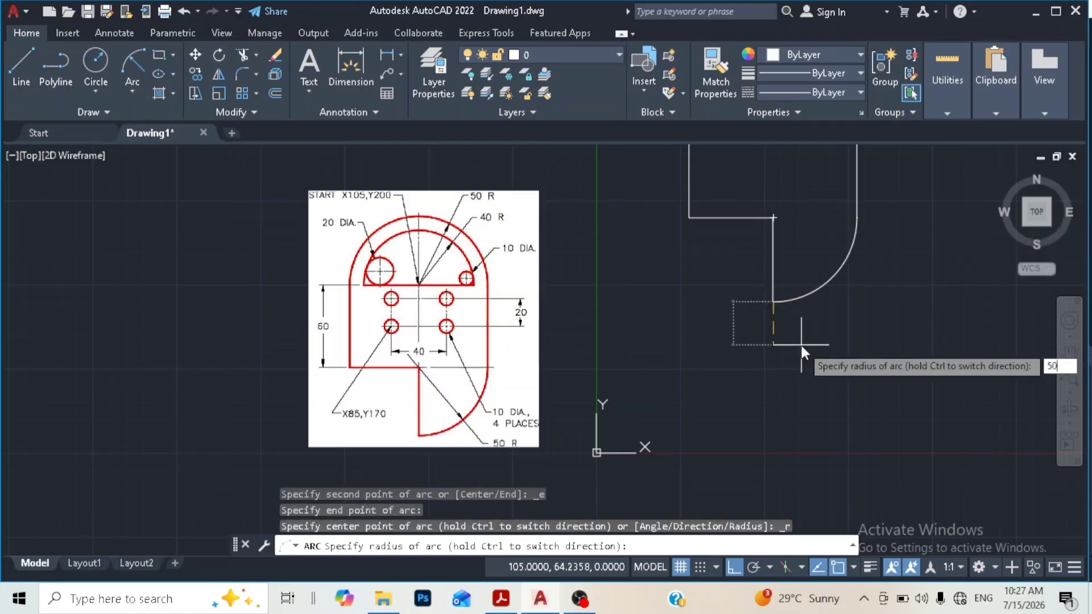
{"action": "key", "text": "Return"}
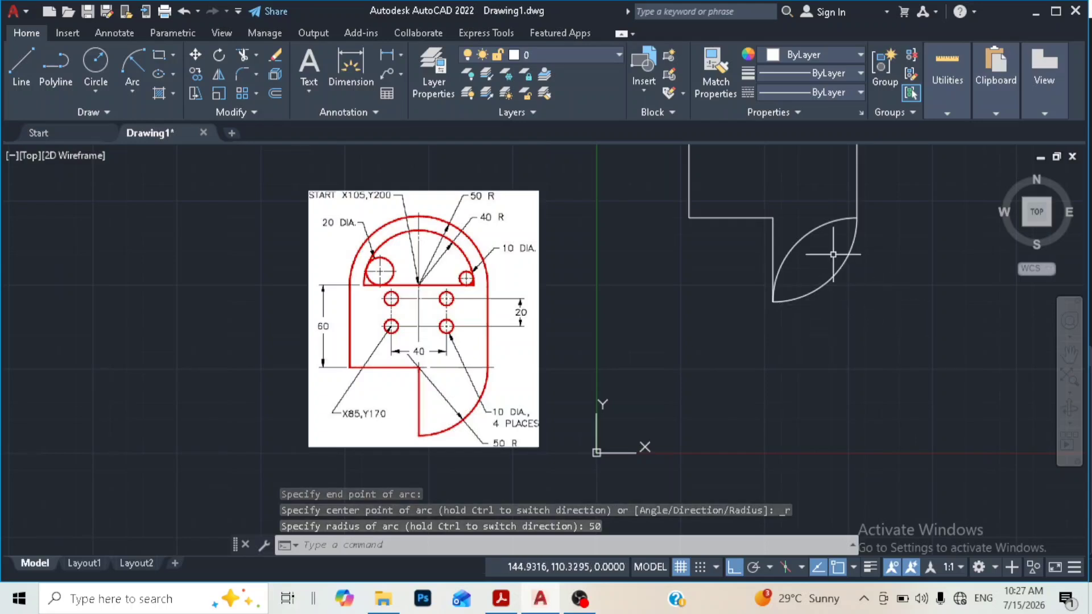
{"action": "left_click", "coordinate": [808, 233]}
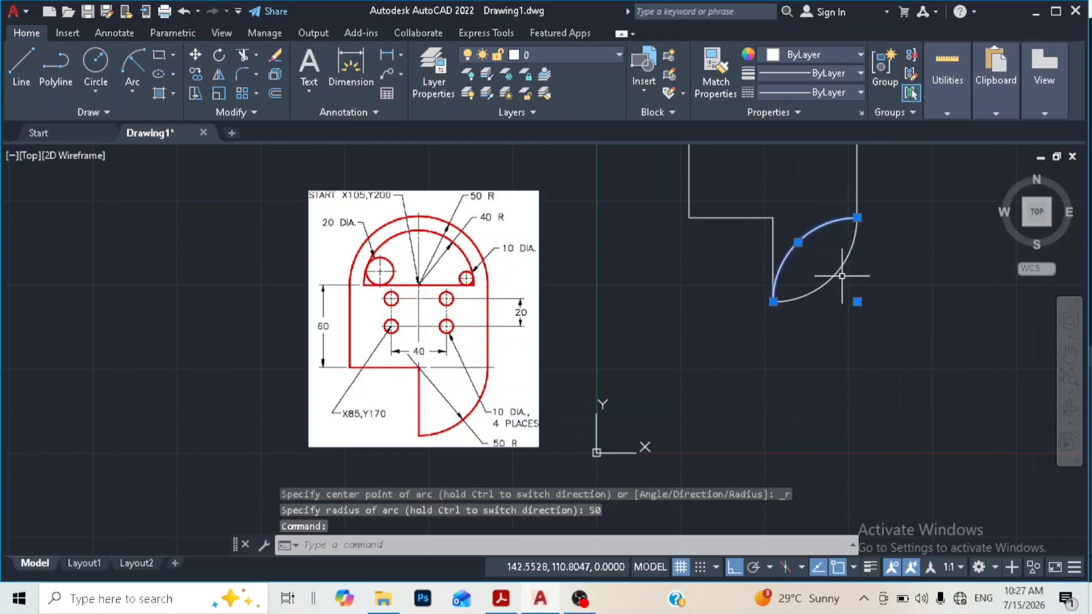
{"action": "key", "text": "Delete"}
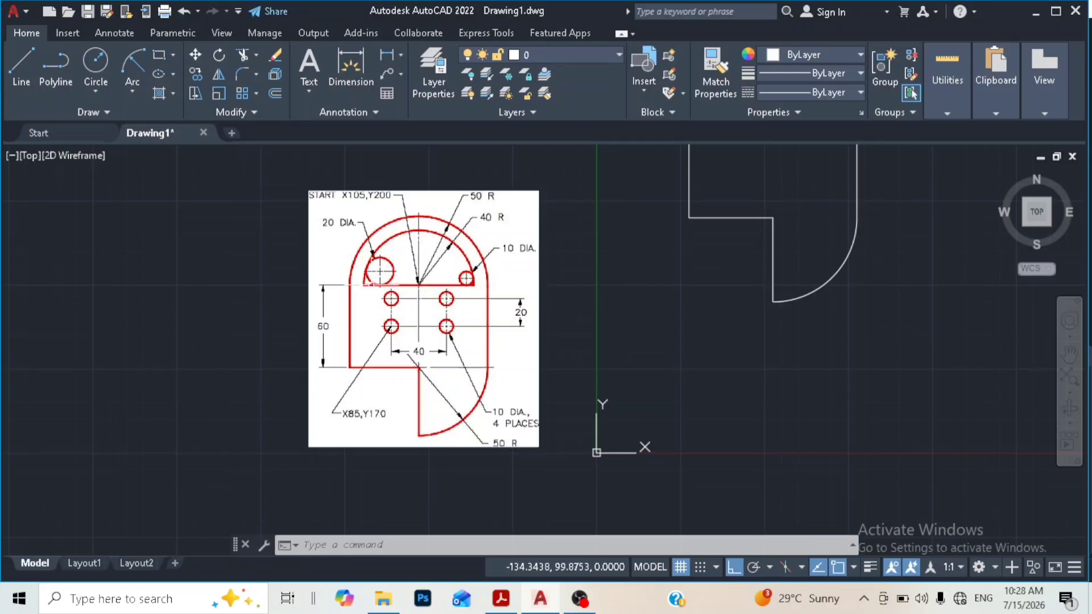
Step: Draw a Tan, Tan, Radius circle of radius 10 tangent to the inner arc's left side and its closing line
{"action": "scroll", "coordinate": [385, 272], "scroll_direction": "up", "scroll_amount": 2}
{"action": "scroll", "coordinate": [388, 271], "scroll_direction": "down", "scroll_amount": 2}
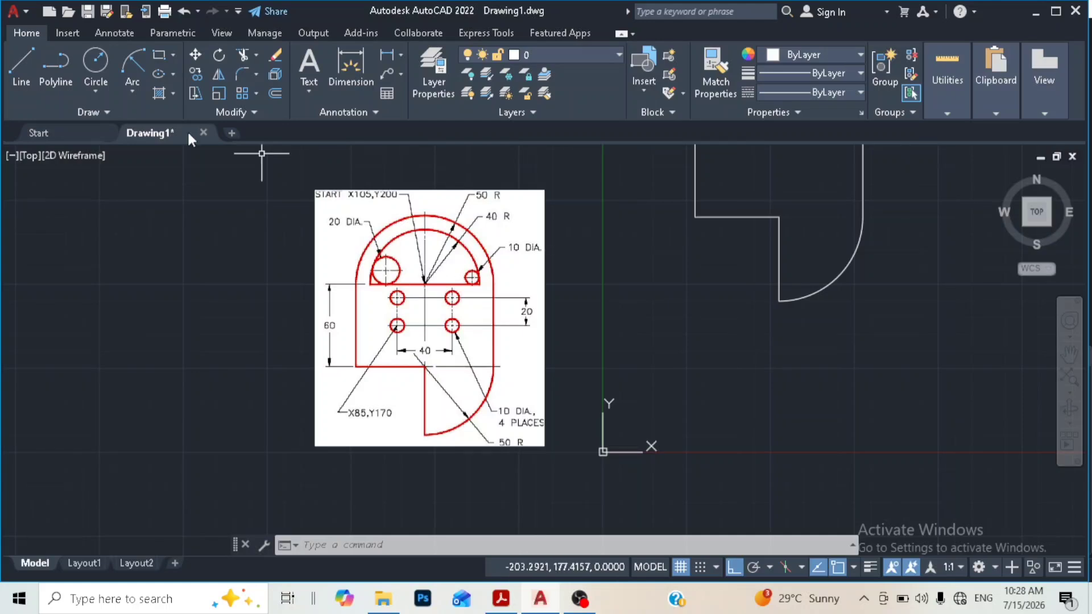
{"action": "left_click", "coordinate": [94, 87]}
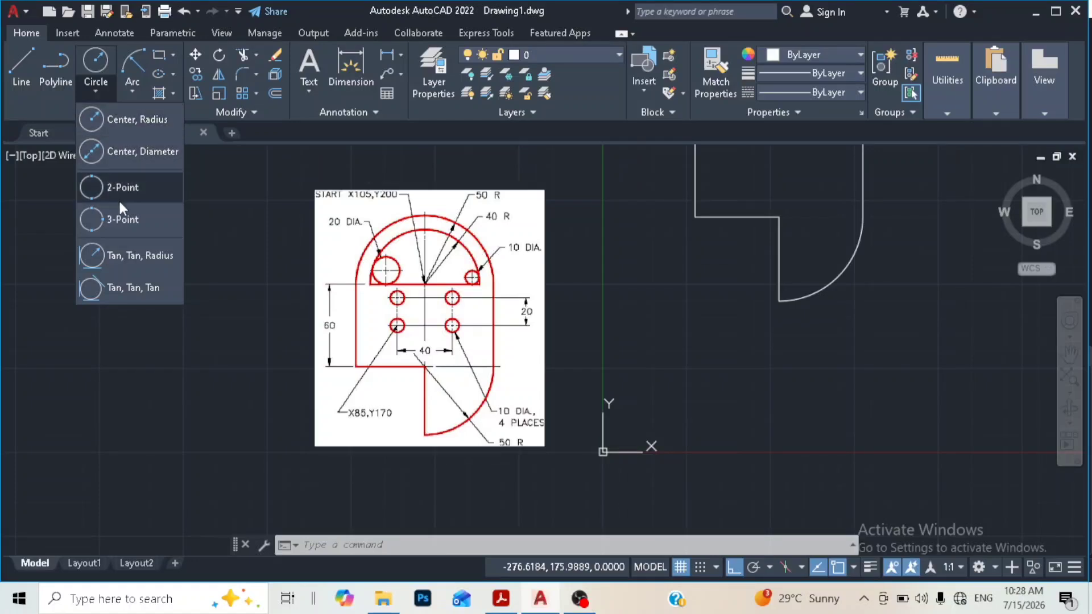
{"action": "left_click", "coordinate": [138, 255]}
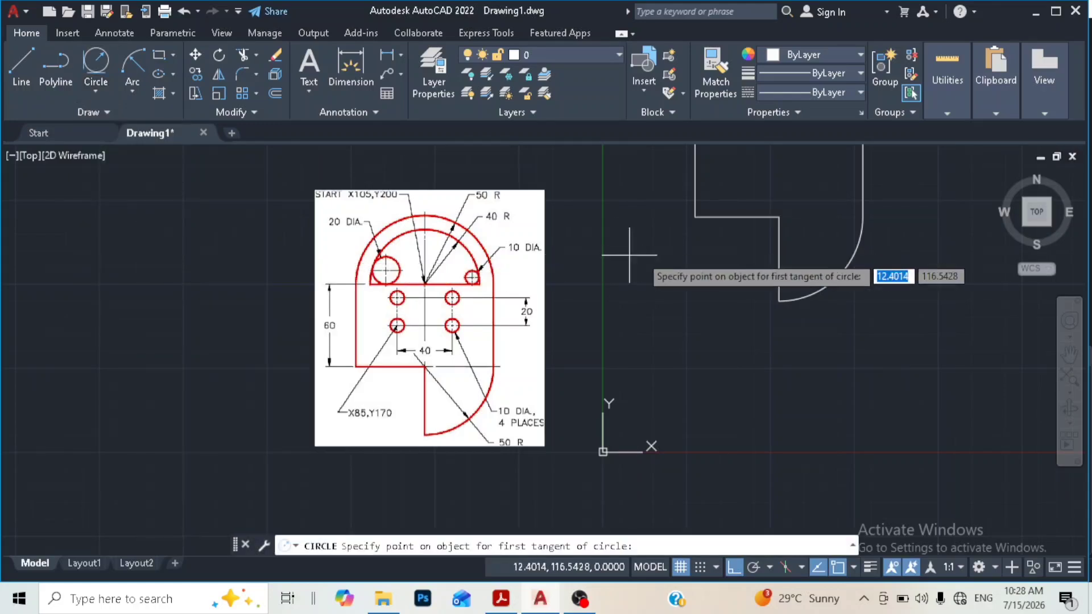
{"action": "scroll", "coordinate": [687, 241], "scroll_direction": "down", "scroll_amount": 2}
{"action": "middle_click_drag", "start_coordinate": [687, 241], "coordinate": [628, 375]}
{"action": "scroll", "coordinate": [655, 294], "scroll_direction": "up", "scroll_amount": 4}
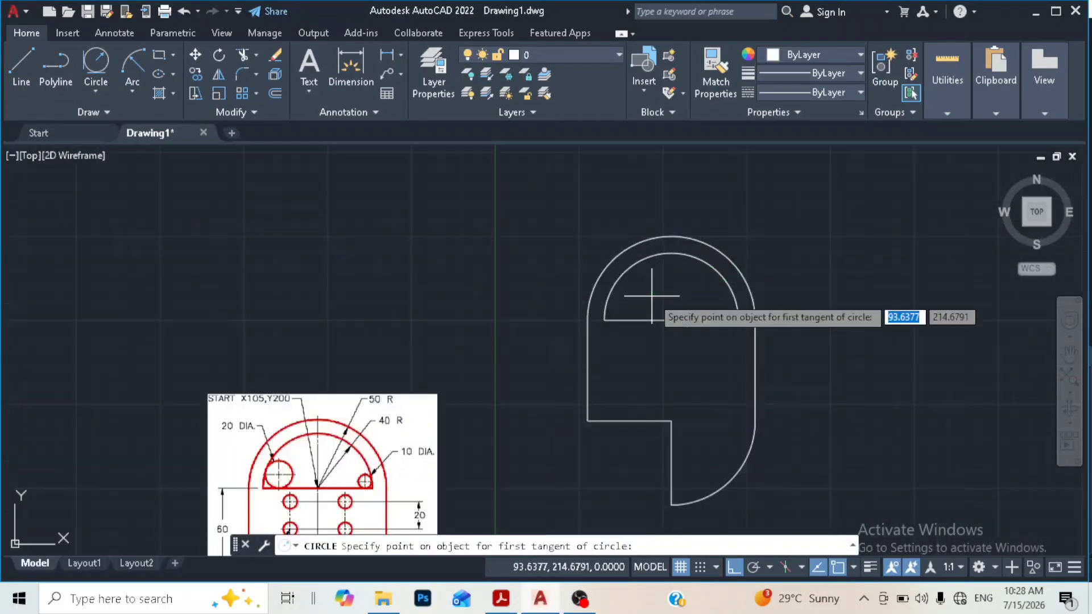
{"action": "left_click", "coordinate": [587, 303]}
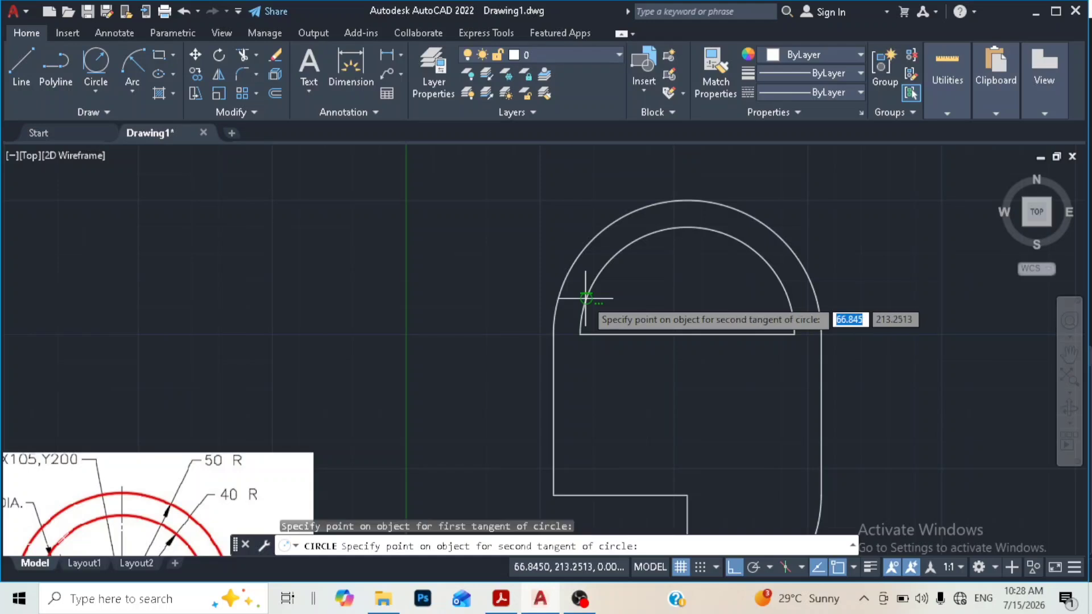
{"action": "left_click", "coordinate": [616, 331]}
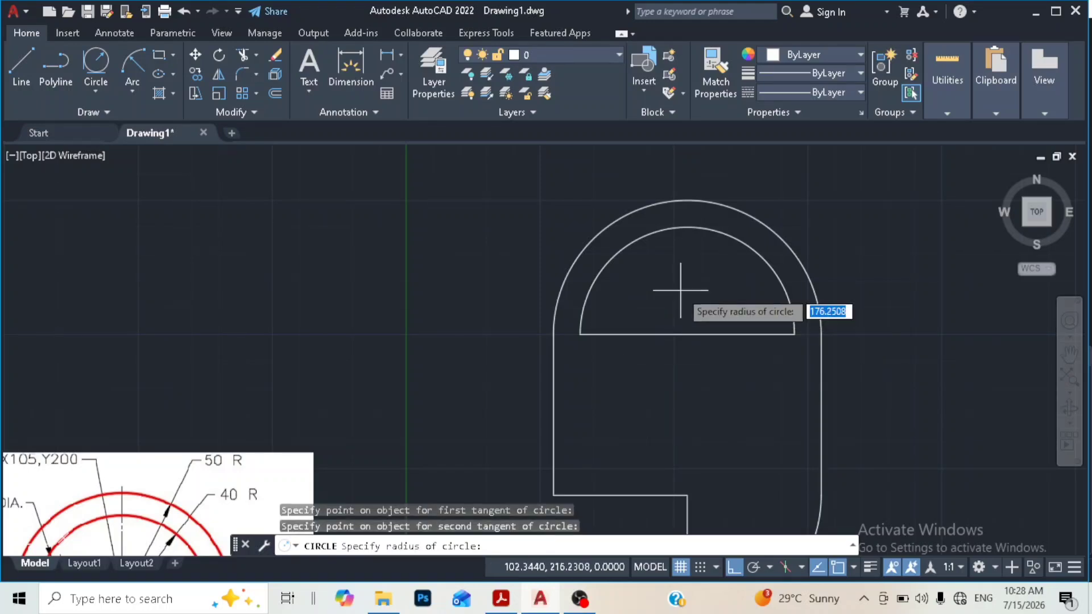
{"action": "type", "text": "10"}
{"action": "key", "text": "Return"}
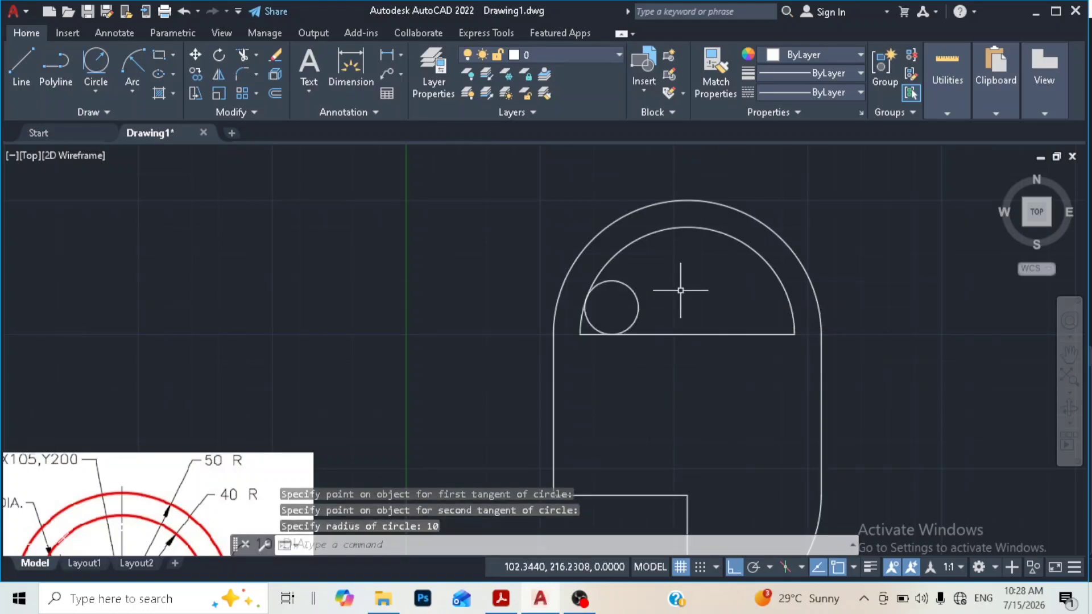
Step: Draw a Tan, Tan, Radius circle of radius 5 tangent to the closing line and the inner arc's right side
{"action": "scroll", "coordinate": [688, 313], "scroll_direction": "down", "scroll_amount": 1}
{"action": "scroll", "coordinate": [682, 335], "scroll_direction": "down", "scroll_amount": 2}
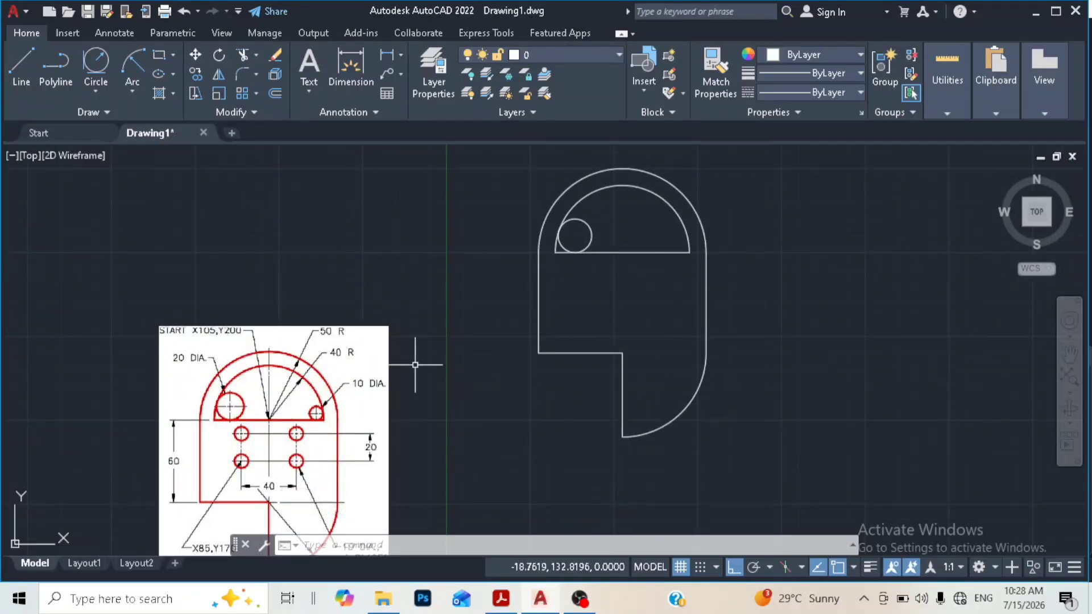
{"action": "left_click", "coordinate": [91, 84]}
{"action": "left_click", "coordinate": [136, 256]}
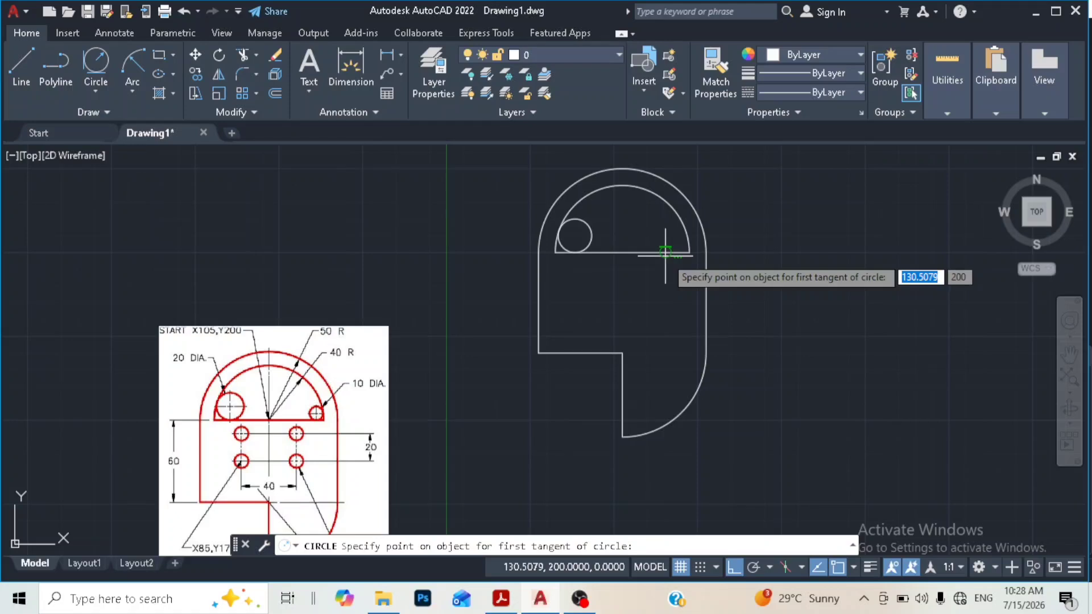
{"action": "left_click", "coordinate": [665, 253]}
{"action": "left_click", "coordinate": [663, 239]}
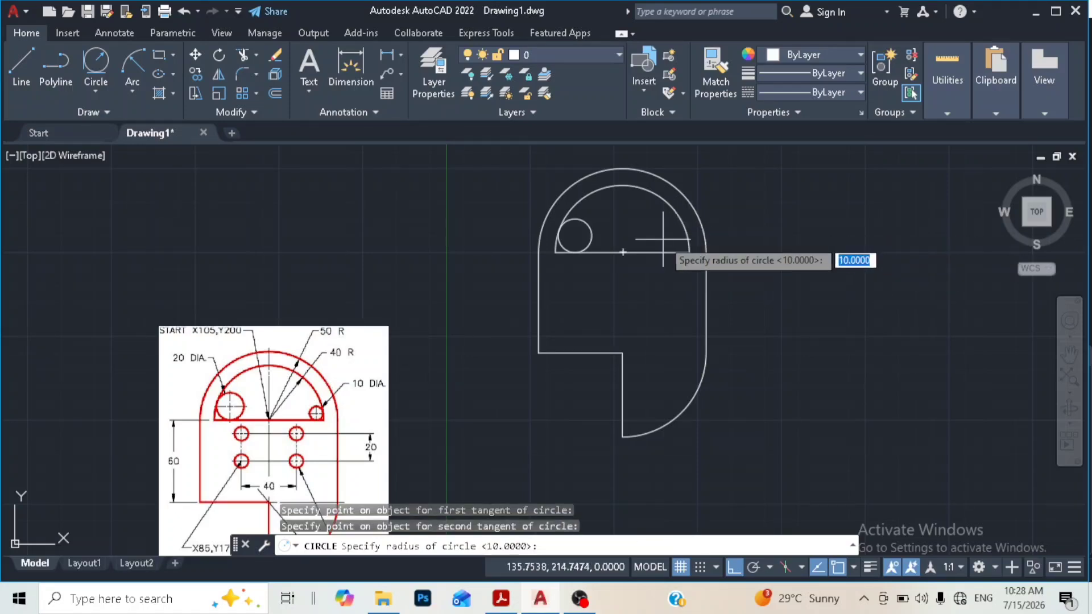
{"action": "key", "text": "Return"}
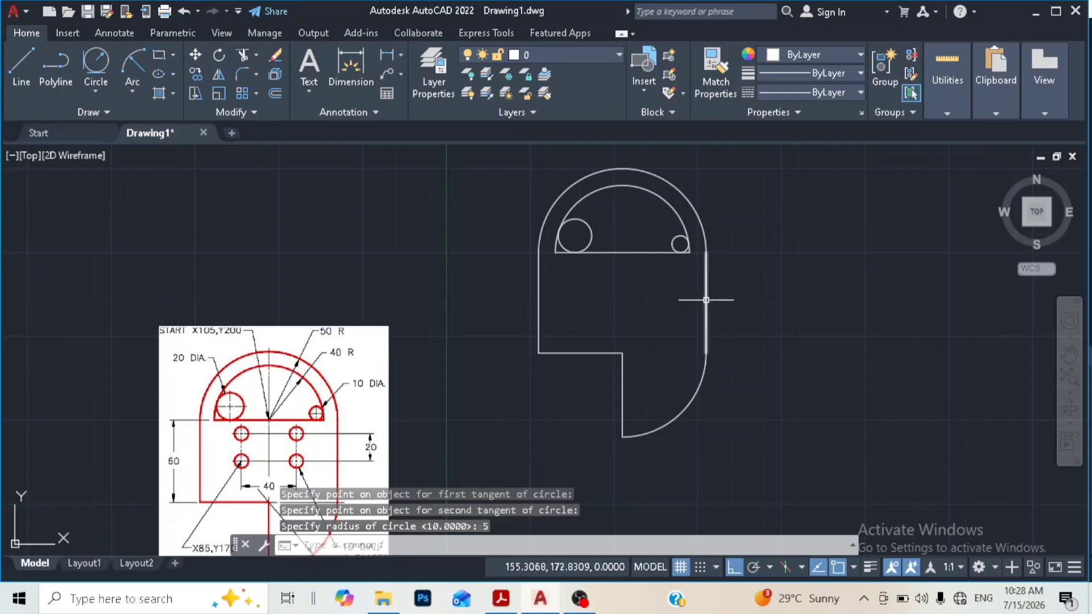
{"action": "middle_click_drag", "start_coordinate": [671, 293], "coordinate": [646, 267]}
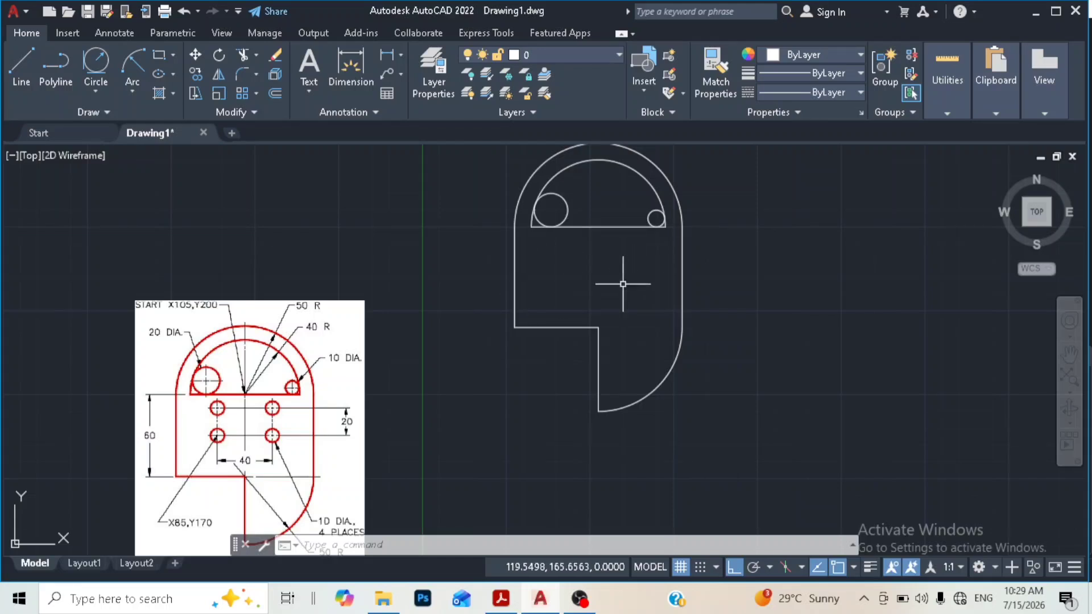
{"action": "middle_click_drag", "start_coordinate": [622, 287], "coordinate": [593, 320]}
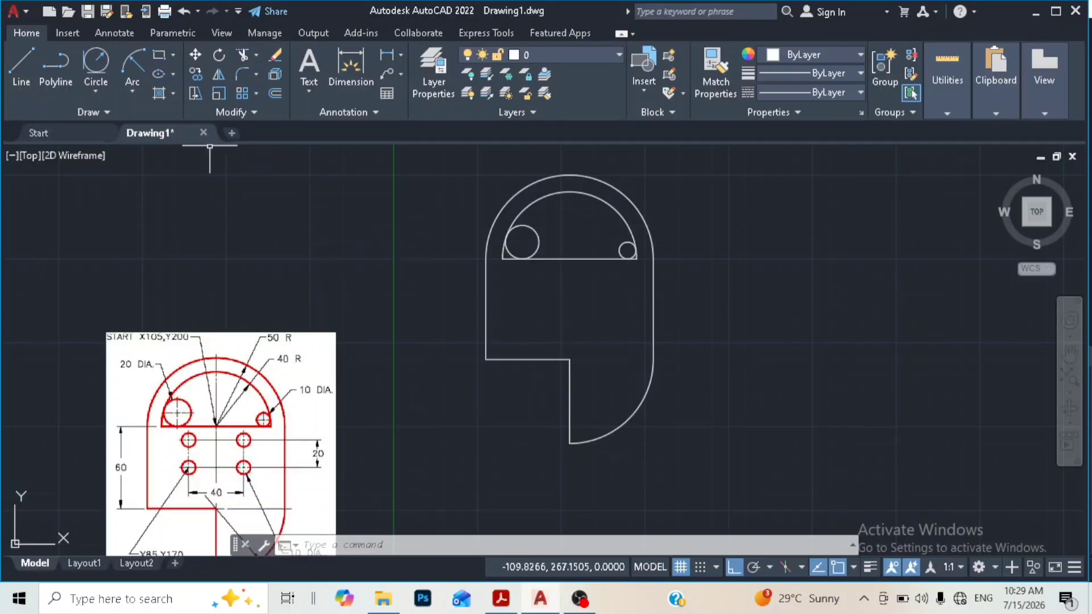
{"action": "left_click", "coordinate": [137, 96]}
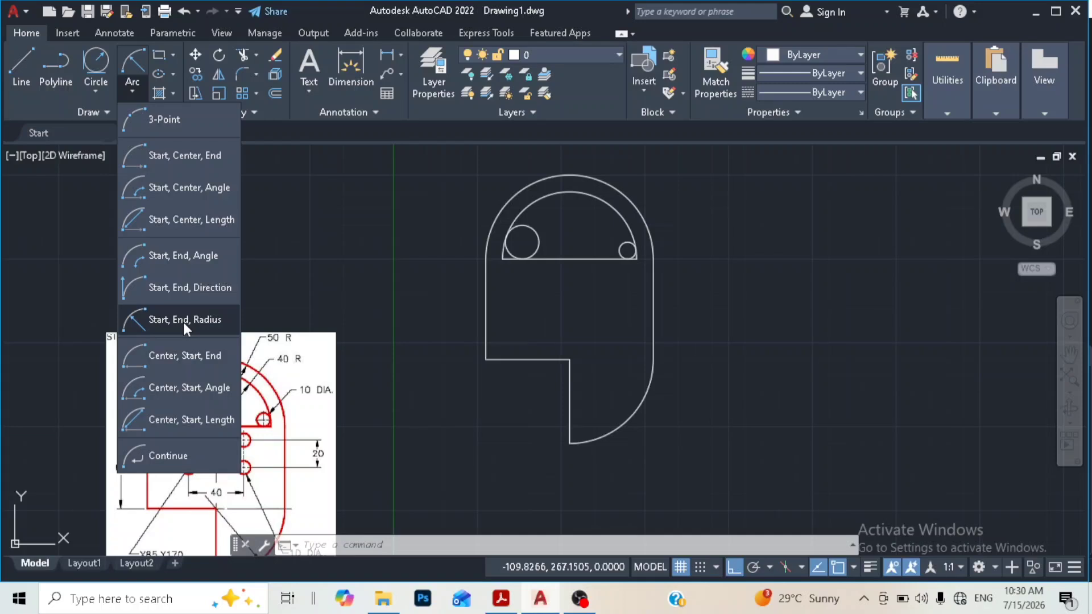
{"action": "left_click", "coordinate": [825, 315]}
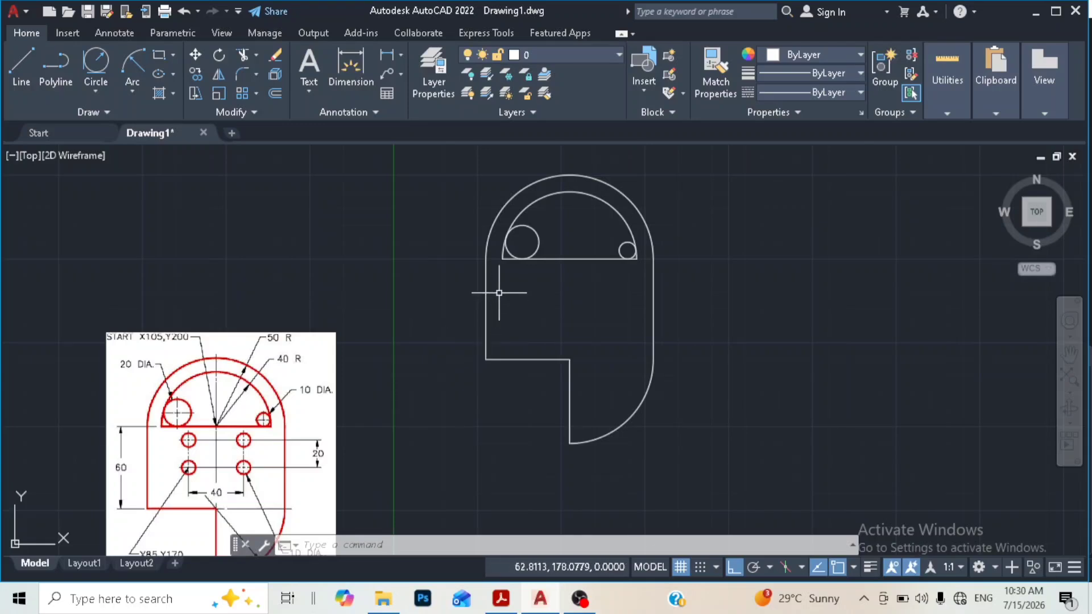
{"action": "scroll", "coordinate": [472, 313], "scroll_direction": "down", "scroll_amount": 2}
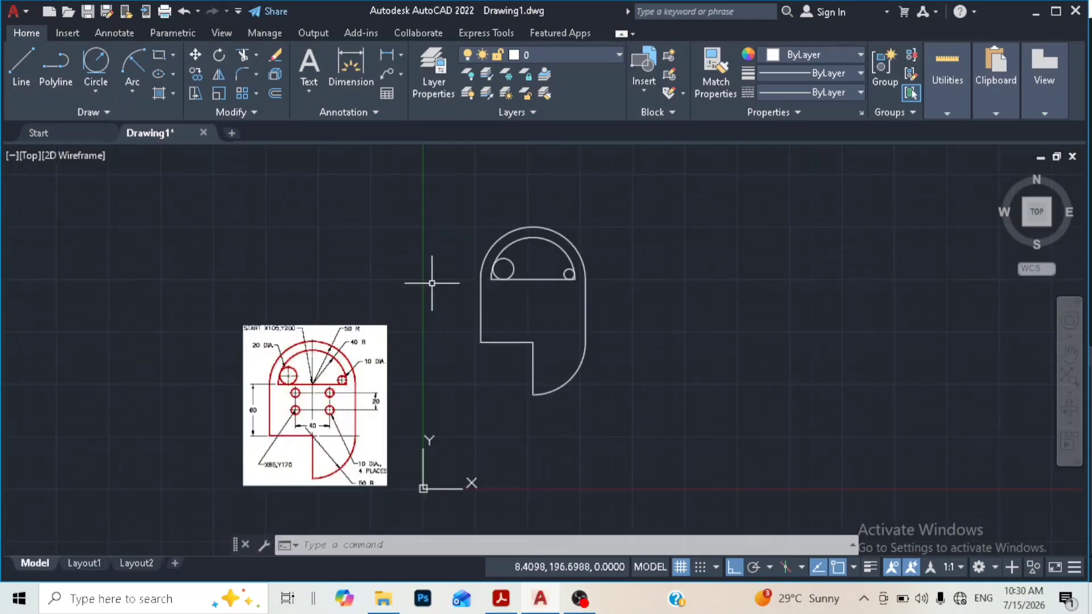
{"action": "middle_click_drag", "start_coordinate": [617, 304], "coordinate": [551, 284]}
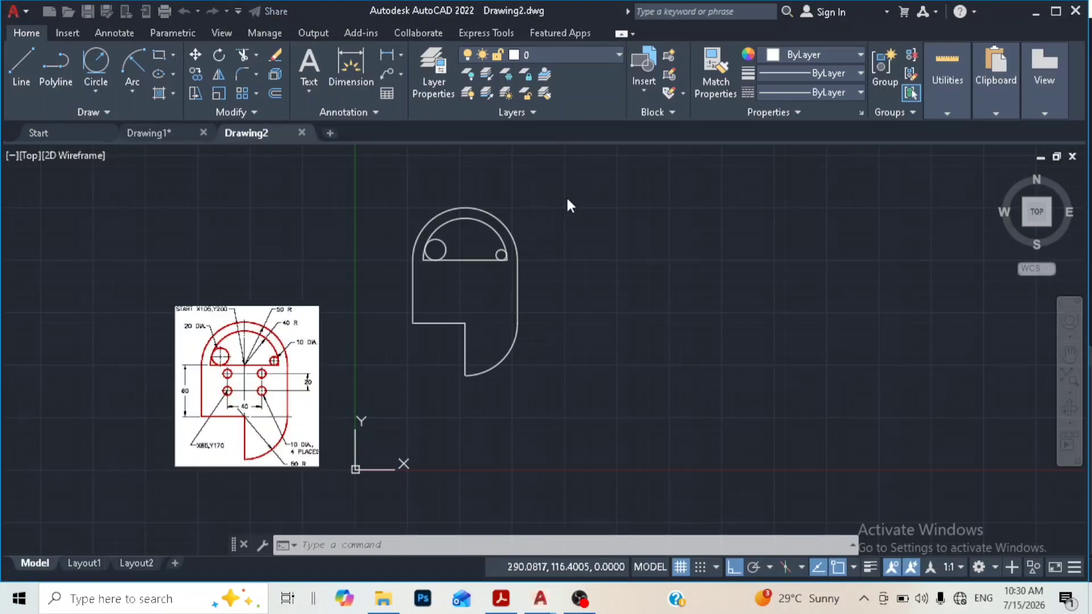
Step: Set the new blank drawing's view orientation to Top
{"action": "left_click", "coordinate": [1037, 213]}
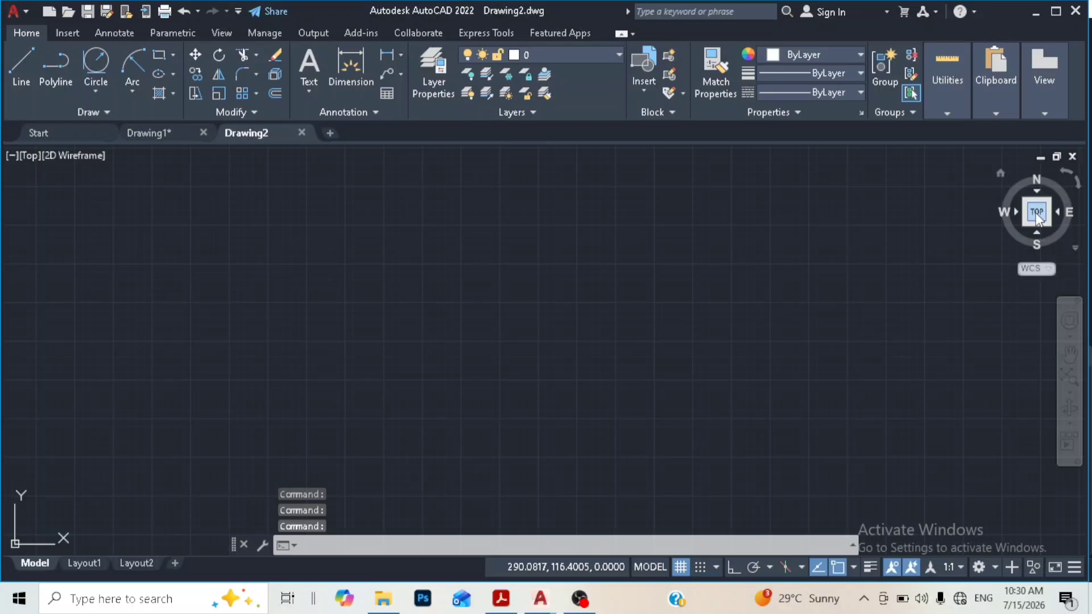
Step: Bring the coordinate origin of the blank drawing into the middle of the Top view
{"action": "left_click", "coordinate": [1037, 215]}
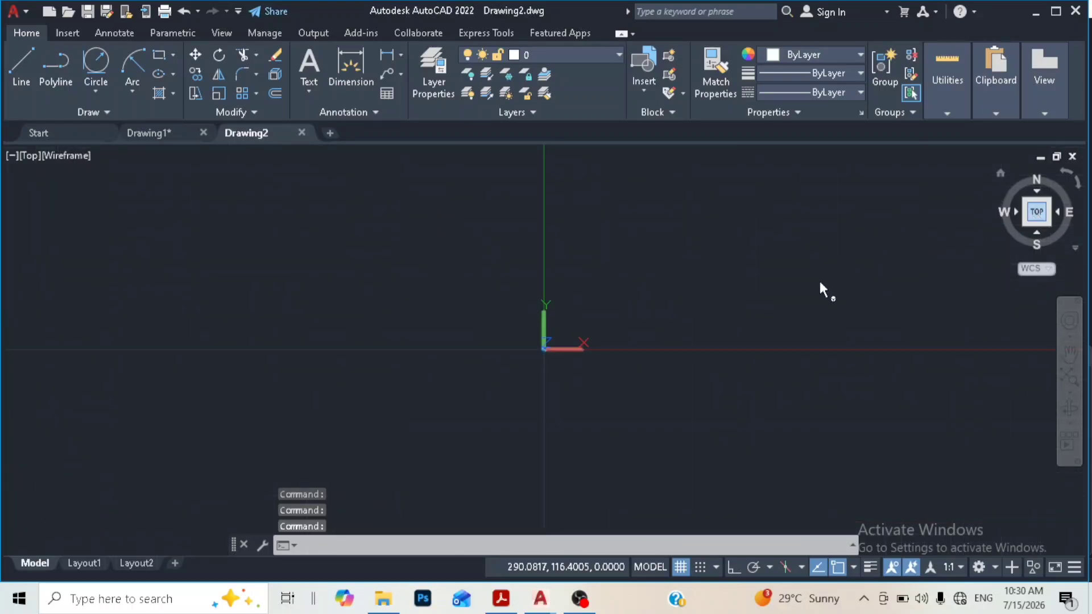
{"action": "mouse_move", "coordinate": [668, 336]}
{"action": "middle_mouse_down"}
{"action": "mouse_move", "coordinate": [672, 310]}
{"action": "mouse_move", "coordinate": [722, 292]}
{"action": "mouse_move", "coordinate": [586, 388]}
{"action": "mouse_move", "coordinate": [605, 387]}
{"action": "mouse_move", "coordinate": [679, 341]}
{"action": "mouse_move", "coordinate": [530, 390]}
{"action": "middle_mouse_up"}
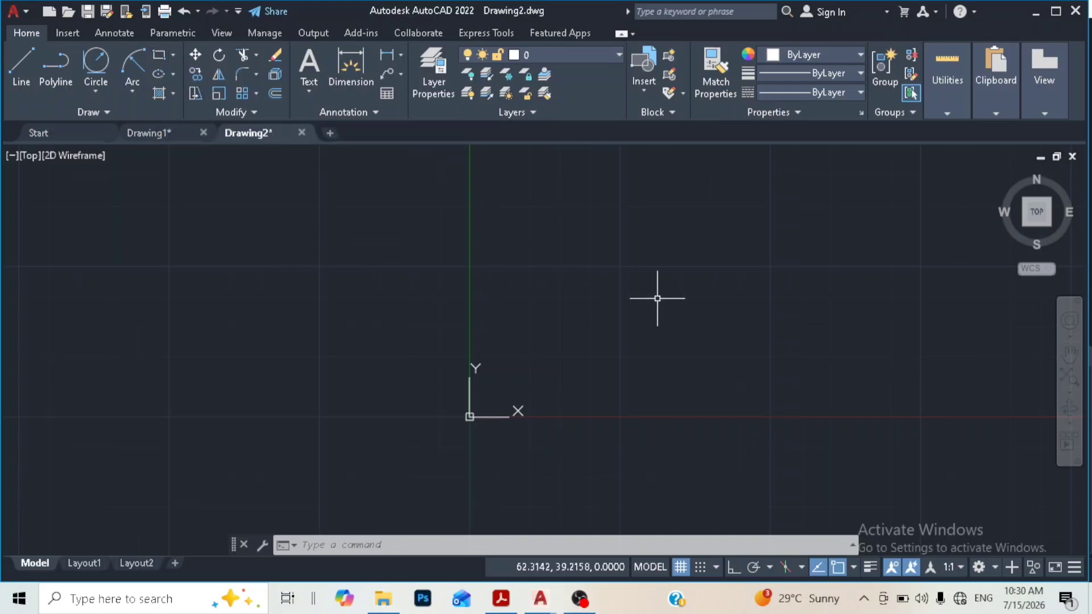
{"action": "type", "text": "AR"}
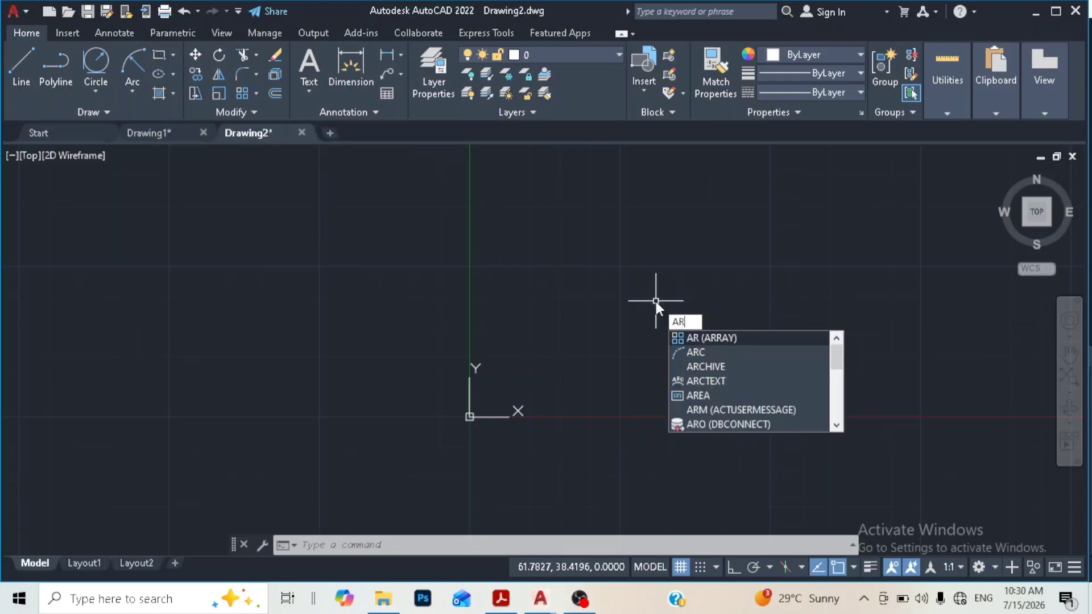
{"action": "type", "text": "C"}
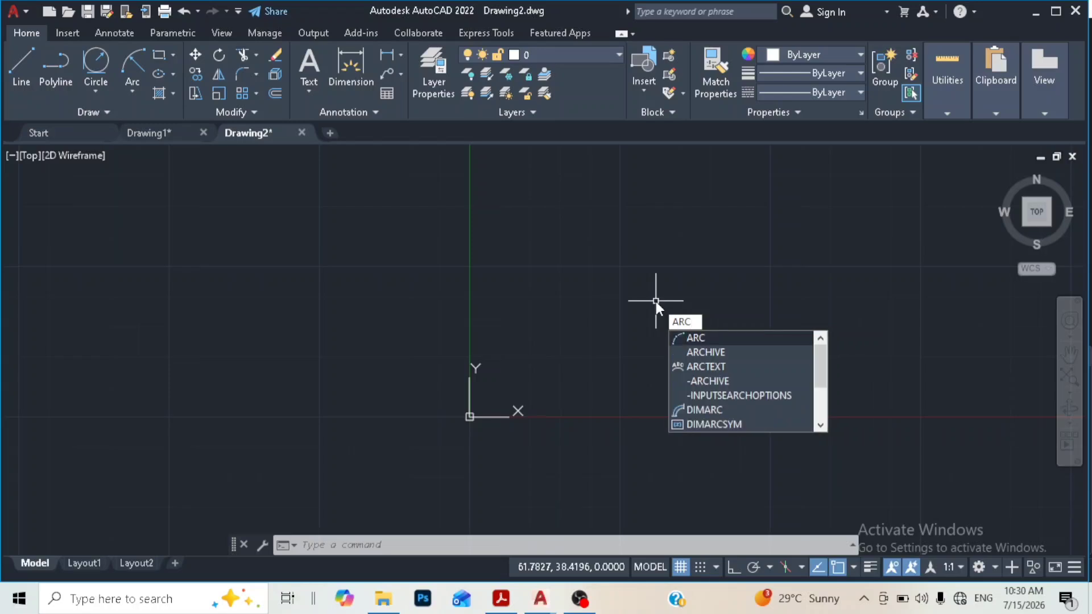
{"action": "key", "text": "Escape"}
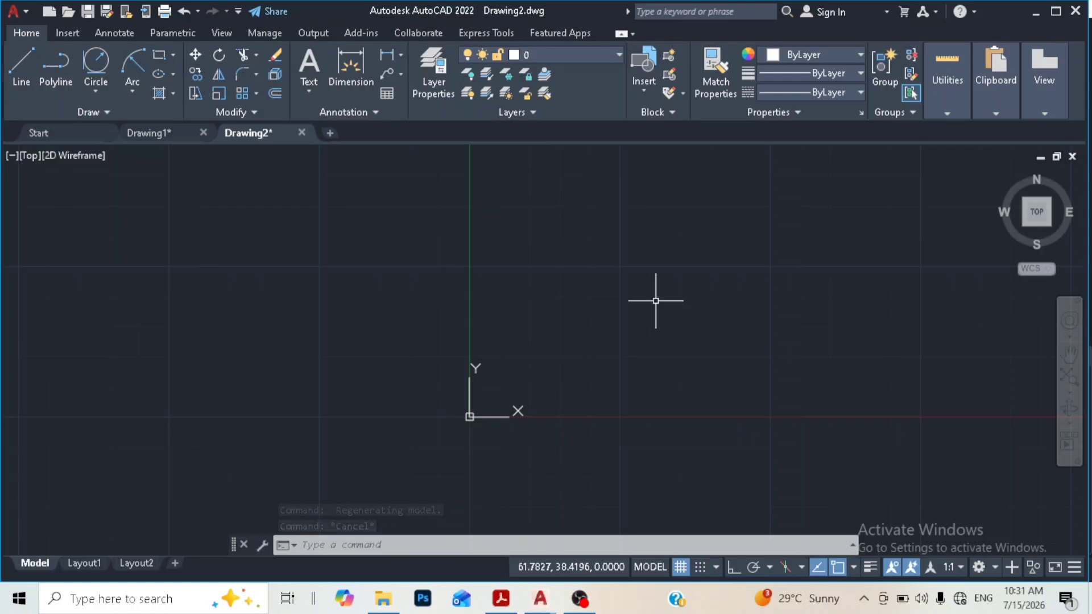
{"action": "type", "text": "ARC"}
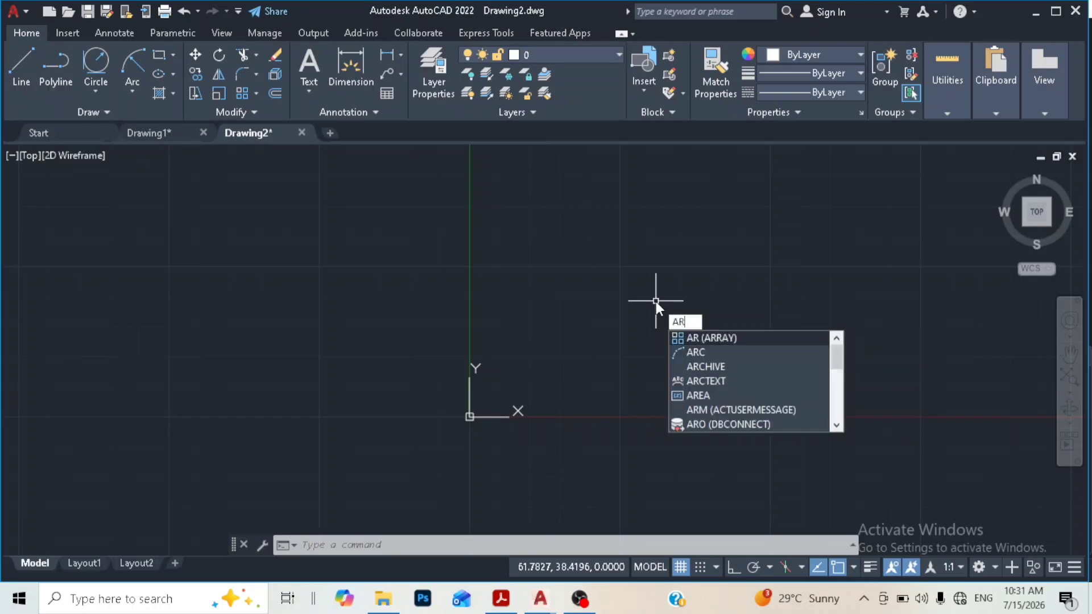
{"action": "key", "text": "Escape"}
{"action": "key", "text": "Escape"}
{"action": "key", "text": "Escape"}
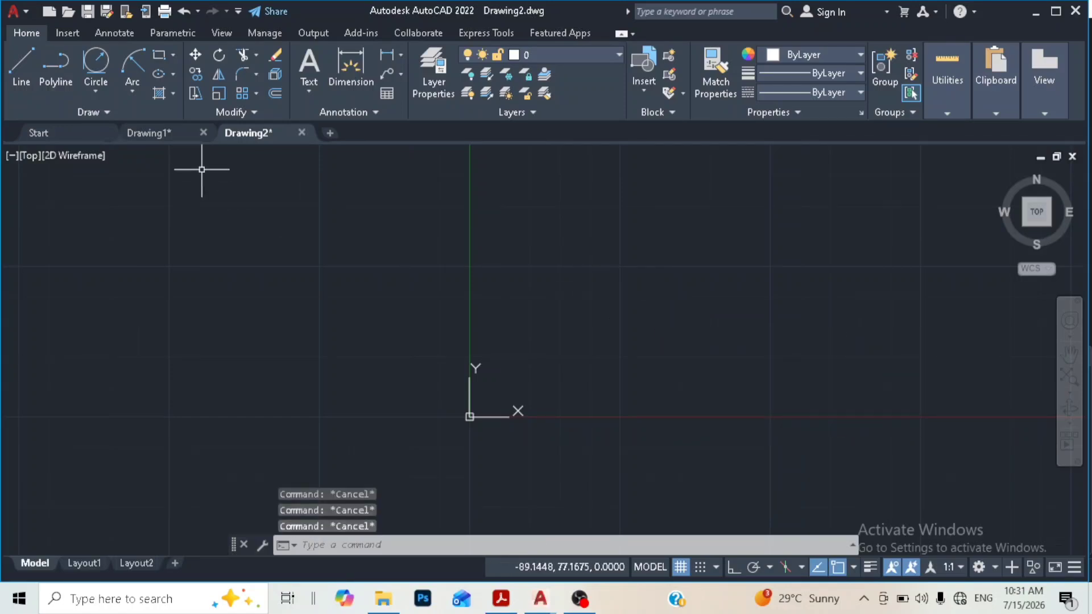
Step: Draw a rectangle 50 units wide and 35 units high with its first corner at 0,0
{"action": "left_click", "coordinate": [172, 54]}
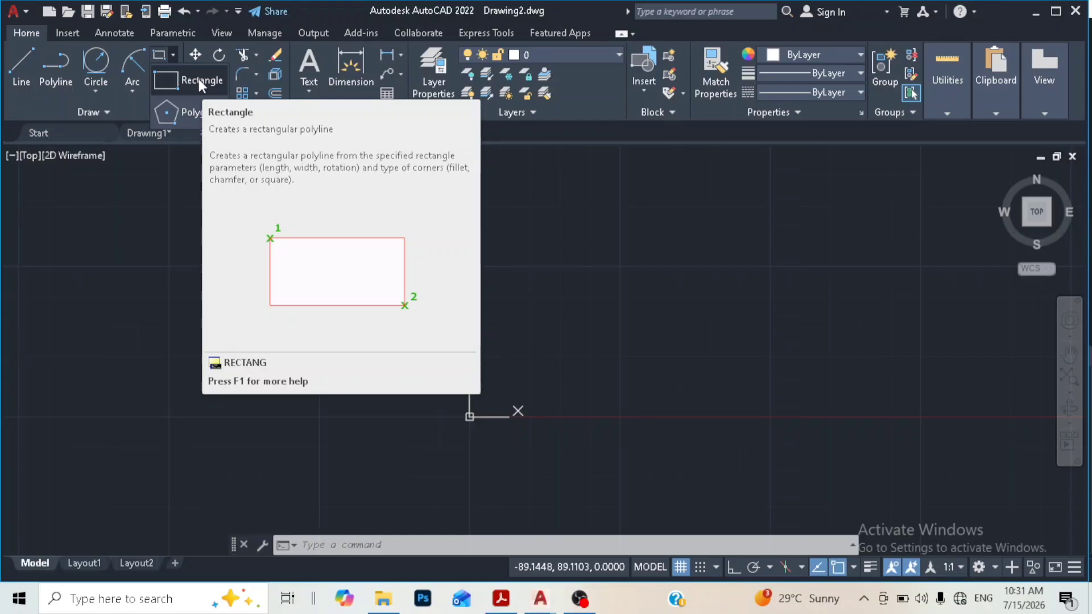
{"action": "key", "text": "Escape"}
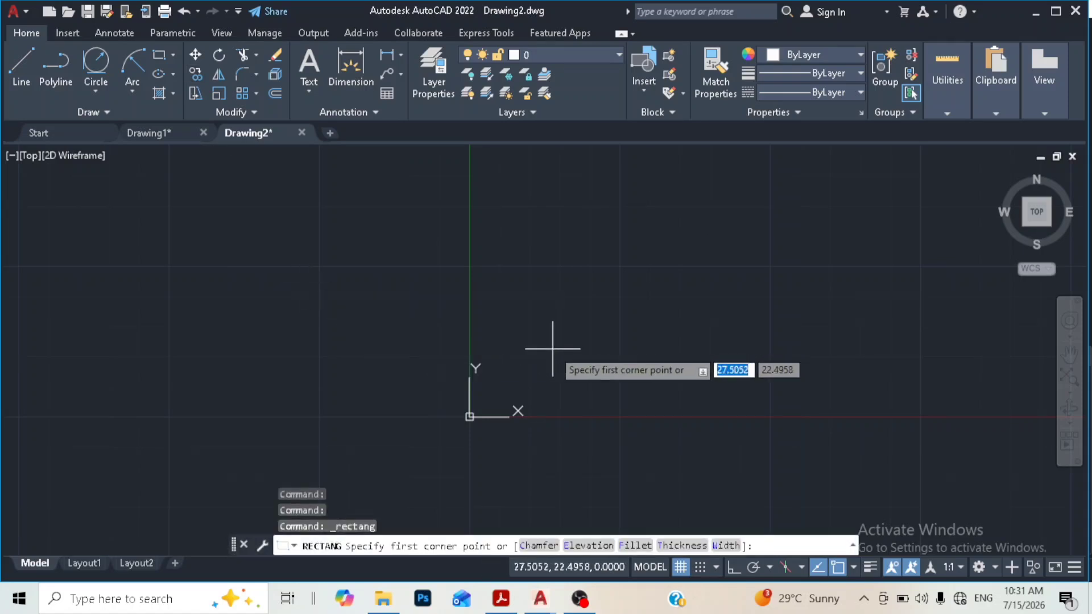
{"action": "type", "text": "0"}
{"action": "key", "text": "Tab"}
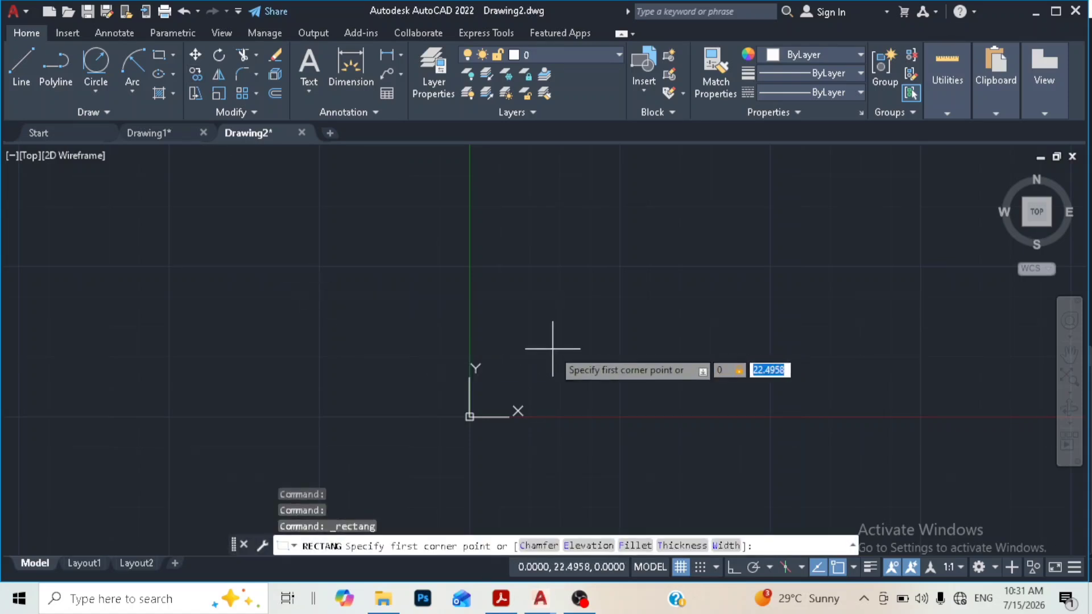
{"action": "type", "text": "0"}
{"action": "key", "text": "Return"}
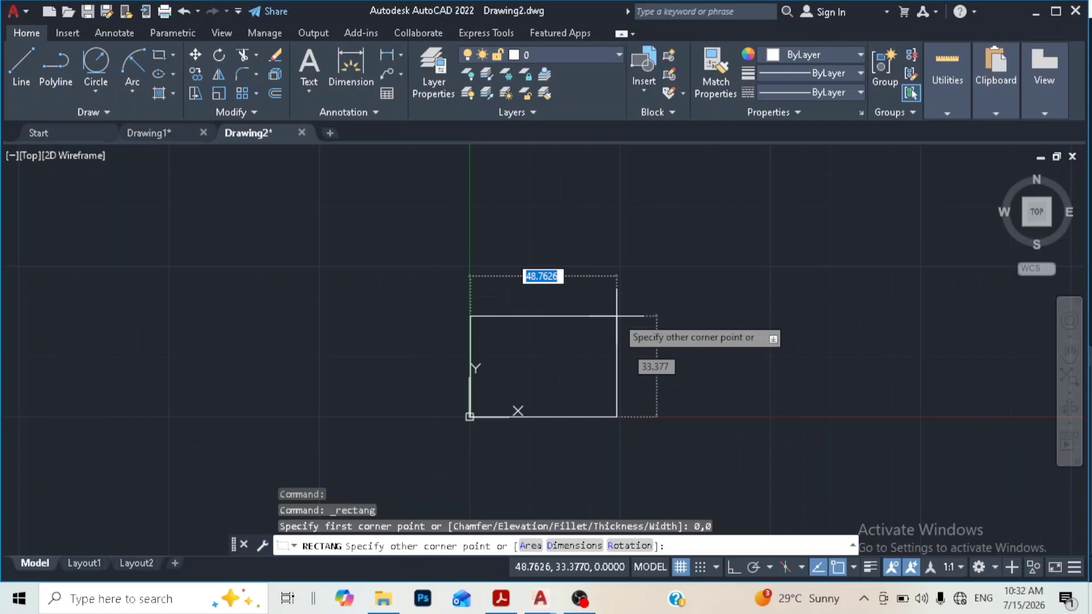
{"action": "type", "text": "50"}
{"action": "key", "text": "Tab"}
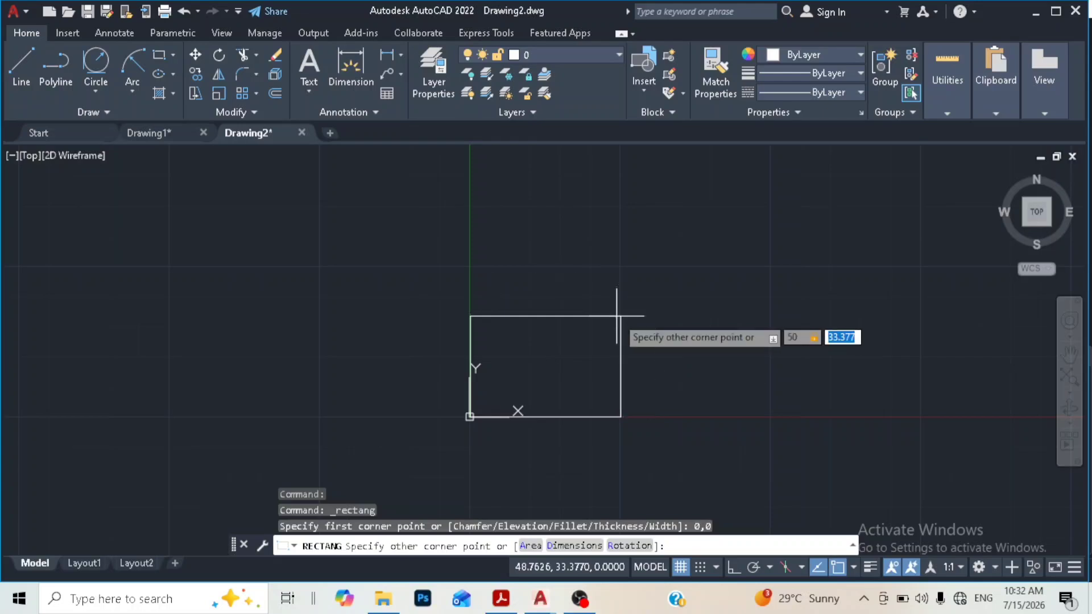
{"action": "type", "text": "35"}
{"action": "key", "text": "Return"}
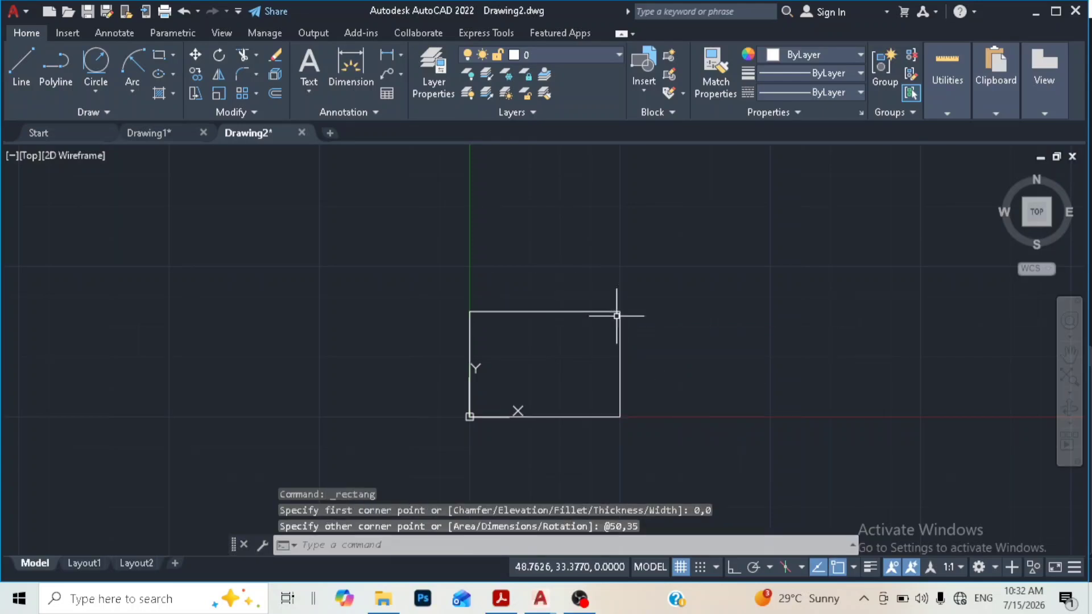
Step: Measure the rectangle's width and height with the Quick measure tool
{"action": "left_click", "coordinate": [949, 94]}
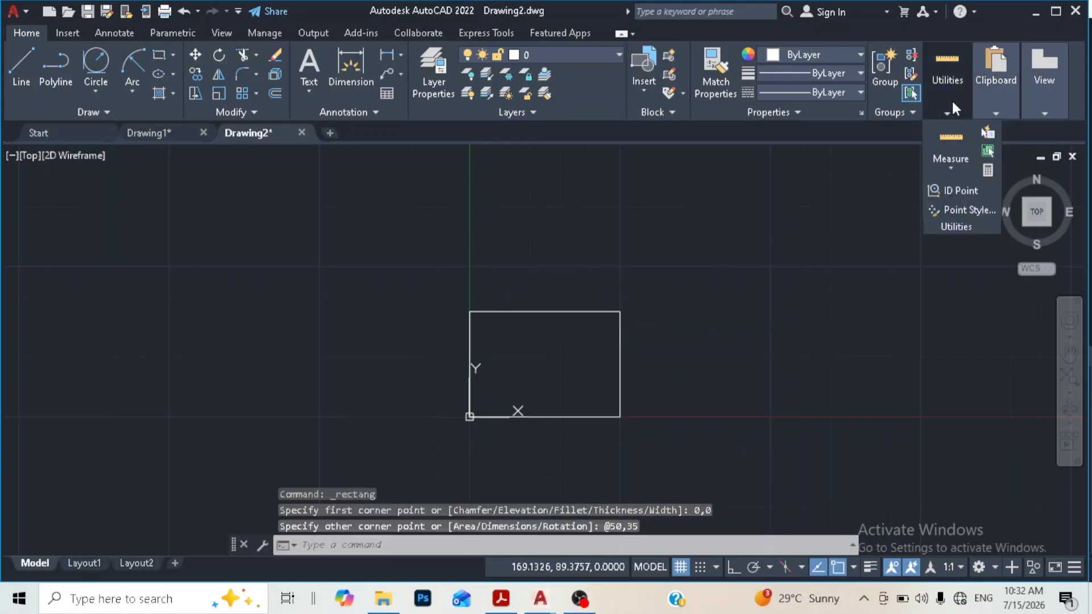
{"action": "left_click", "coordinate": [949, 142]}
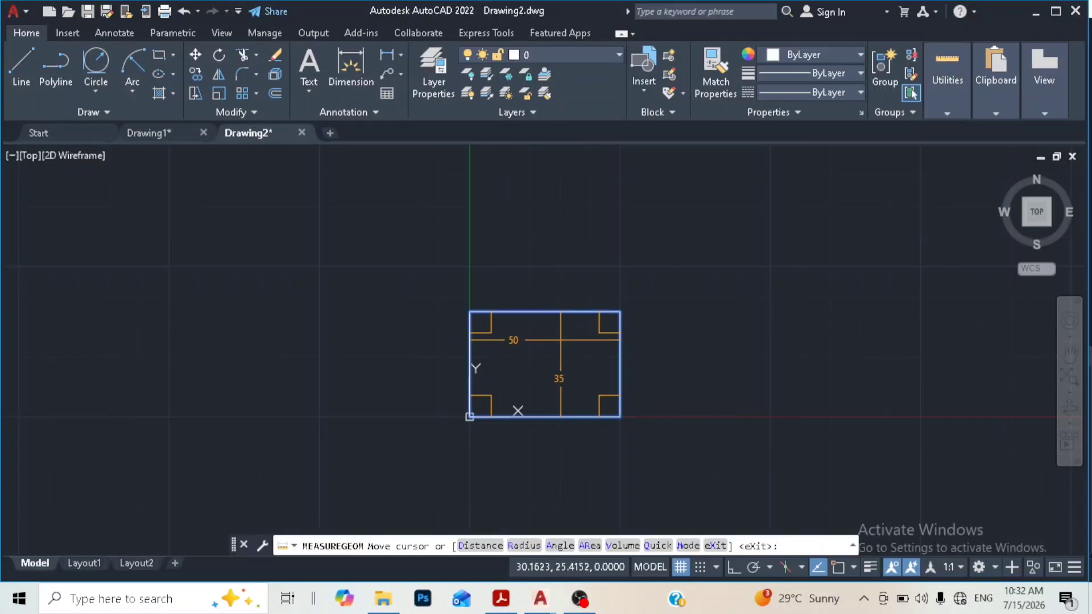
{"action": "key", "text": "Escape"}
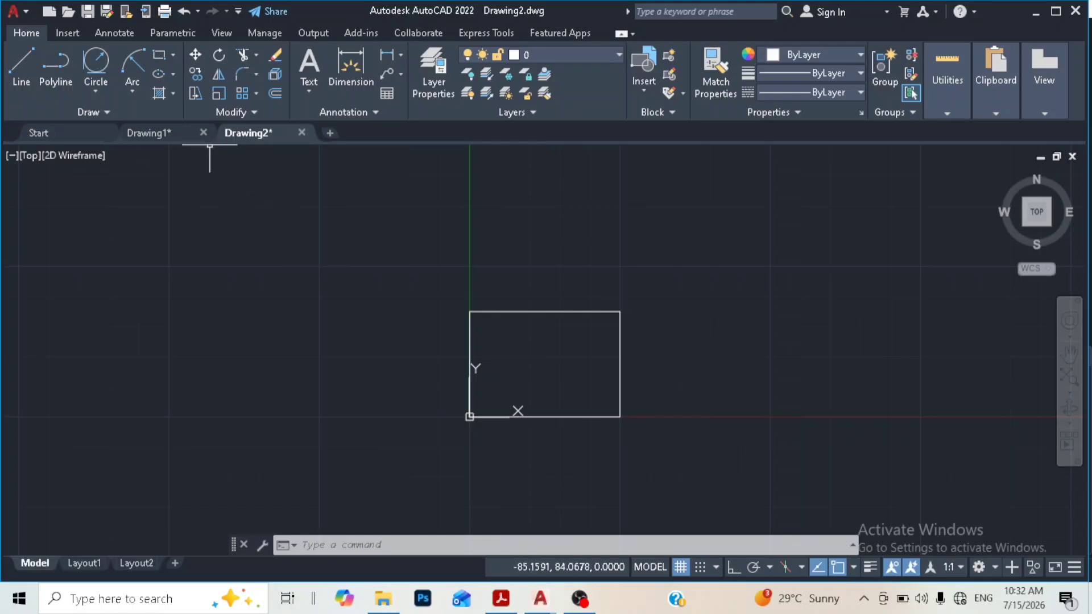
Step: Start a polyline on the X axis at about 62,0, turn Ortho on and draw a 50-unit horizontal segment towards positive X
{"action": "left_click", "coordinate": [176, 55]}
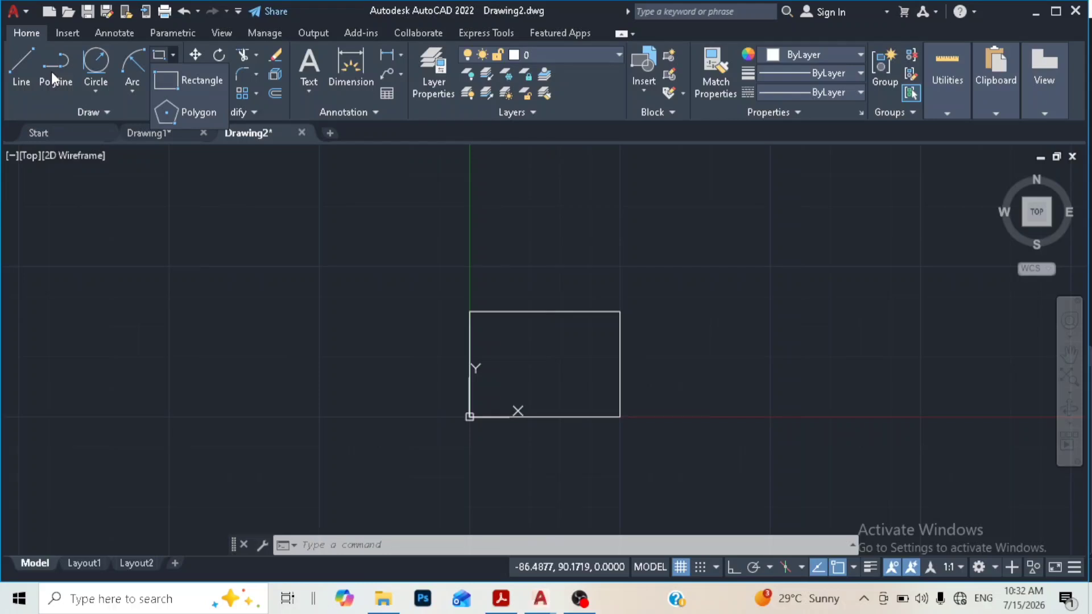
{"action": "left_click", "coordinate": [54, 70]}
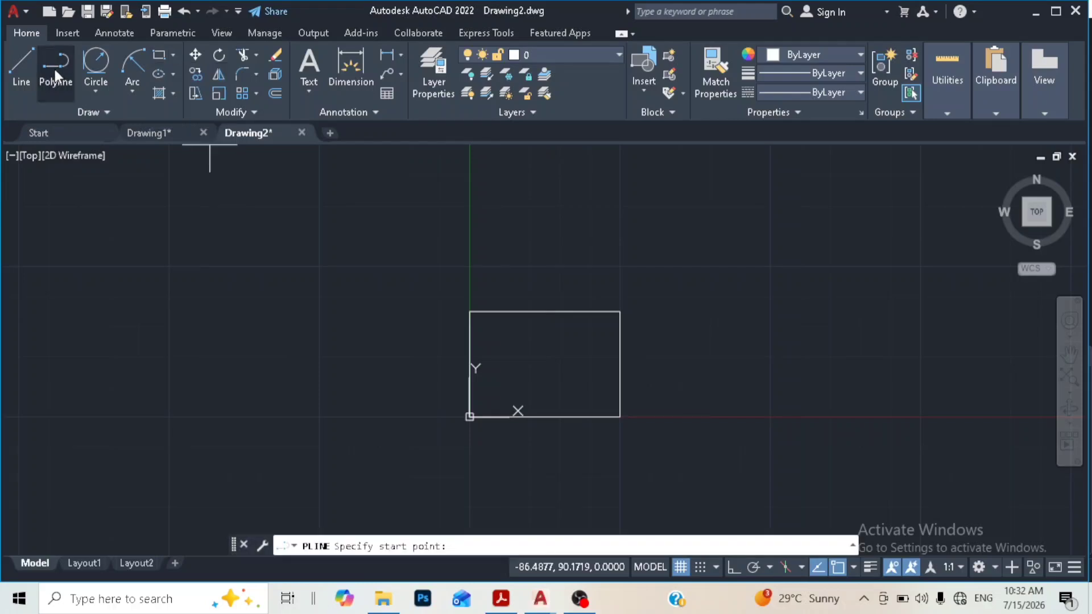
{"action": "left_click", "coordinate": [656, 417]}
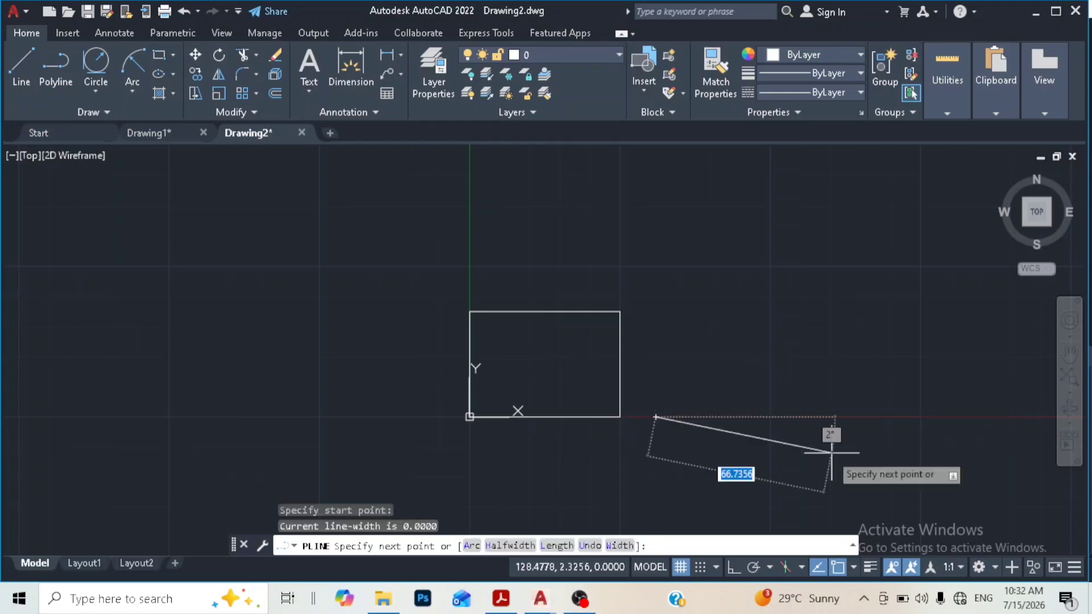
{"action": "left_click", "coordinate": [734, 567]}
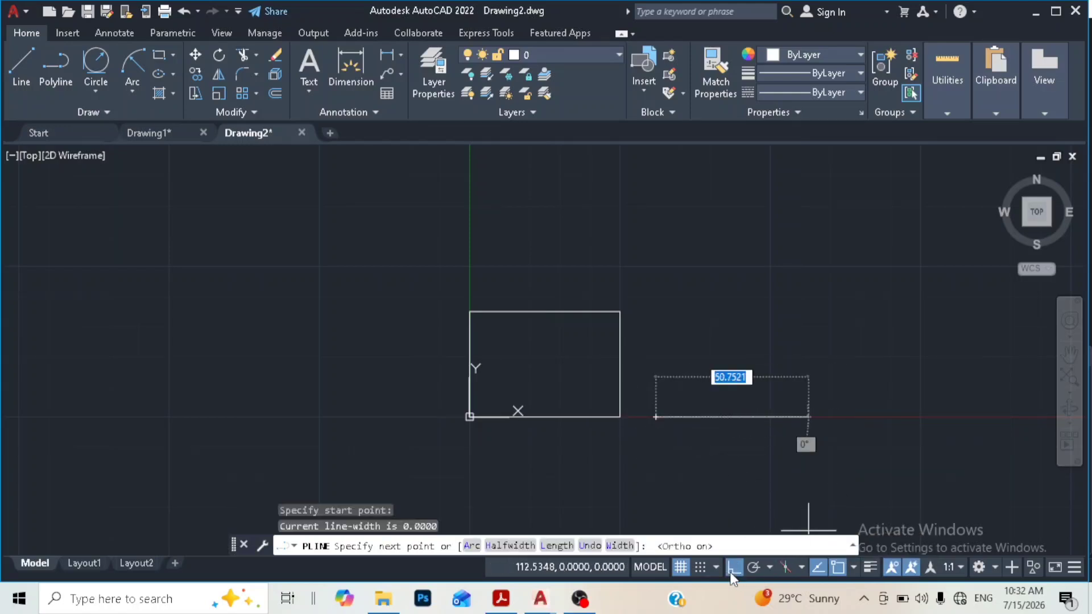
{"action": "type", "text": "50"}
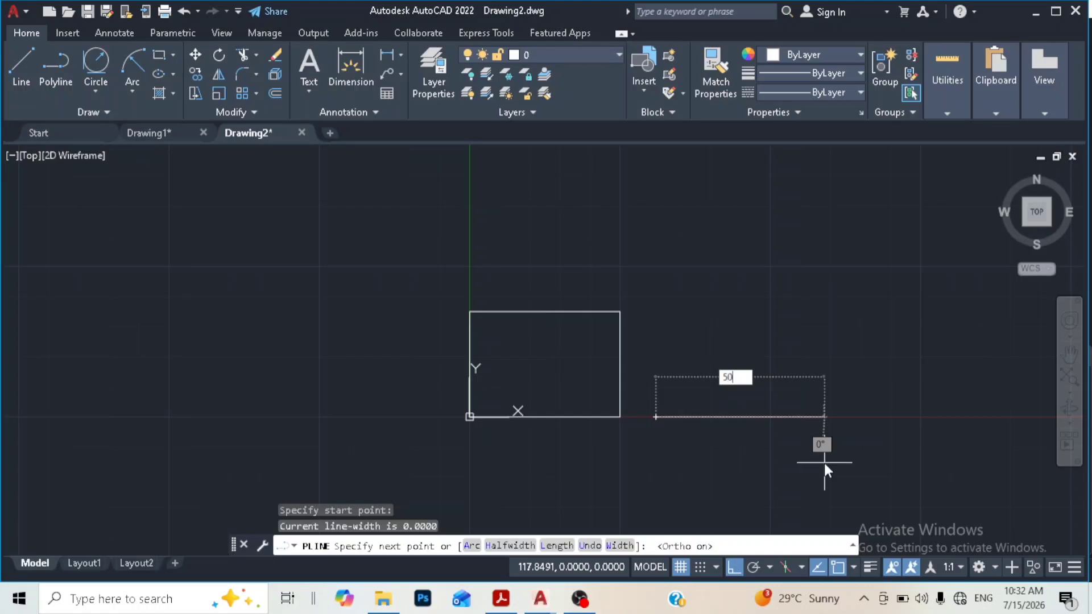
{"action": "key", "text": "Return"}
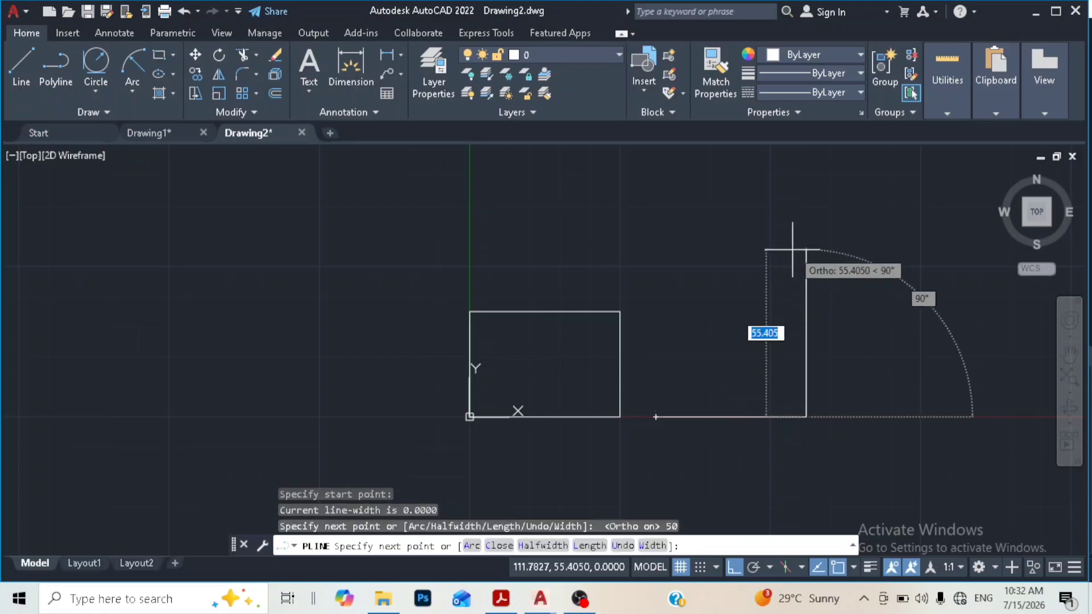
Step: Complete the polyline as a closed rectangle with a 35-unit segment upward, a 50-unit segment back towards negative X, and the Close option
{"action": "type", "text": "35"}
{"action": "key", "text": "BackSpace"}
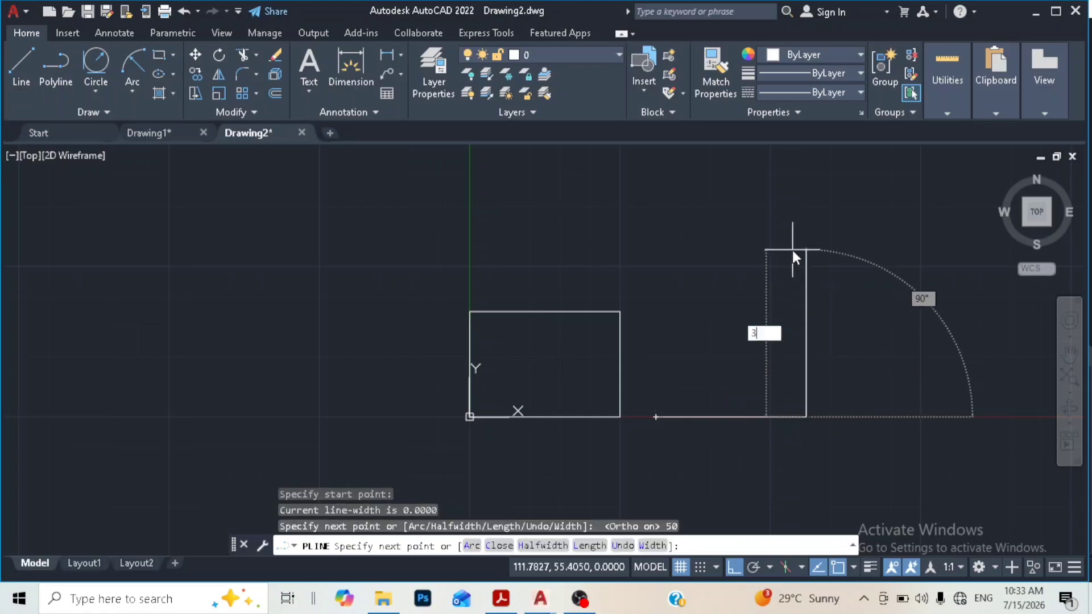
{"action": "type", "text": "5"}
{"action": "key", "text": "Return"}
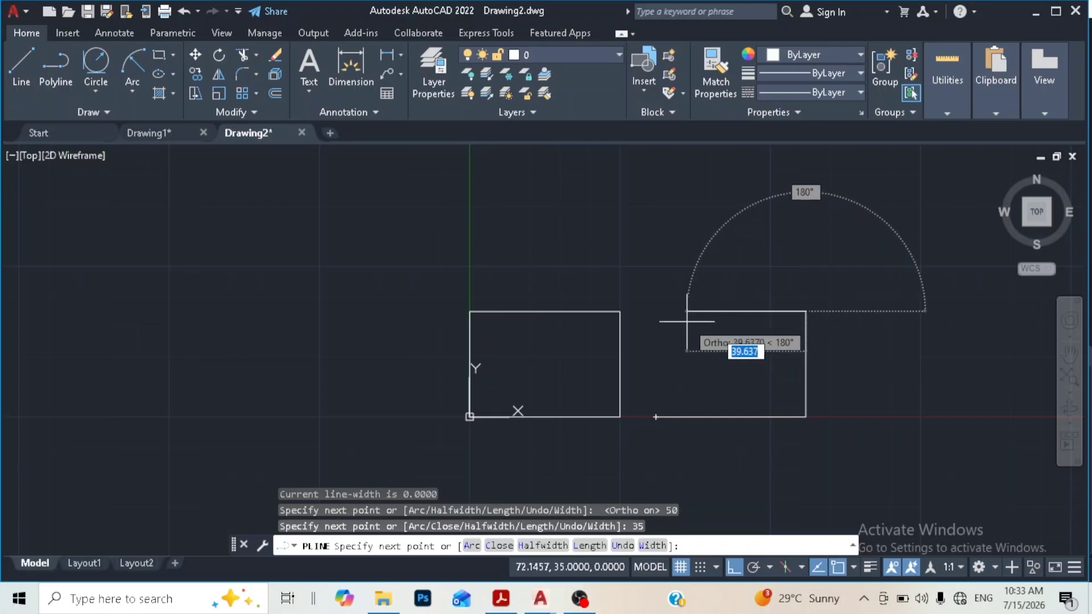
{"action": "type", "text": "50"}
{"action": "key", "text": "Return"}
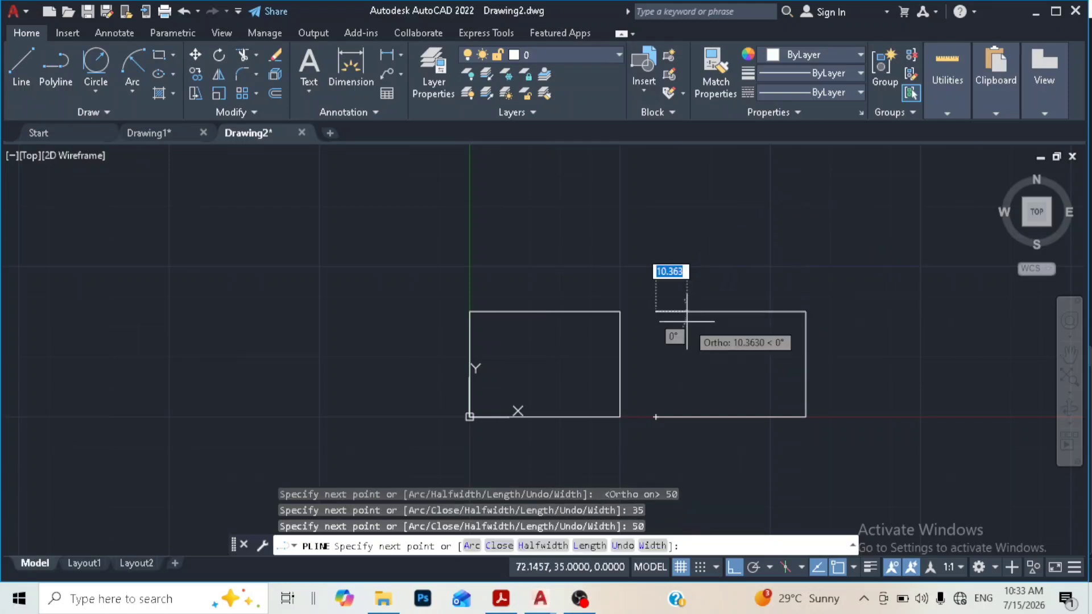
{"action": "type", "text": "c"}
{"action": "key", "text": "Return"}
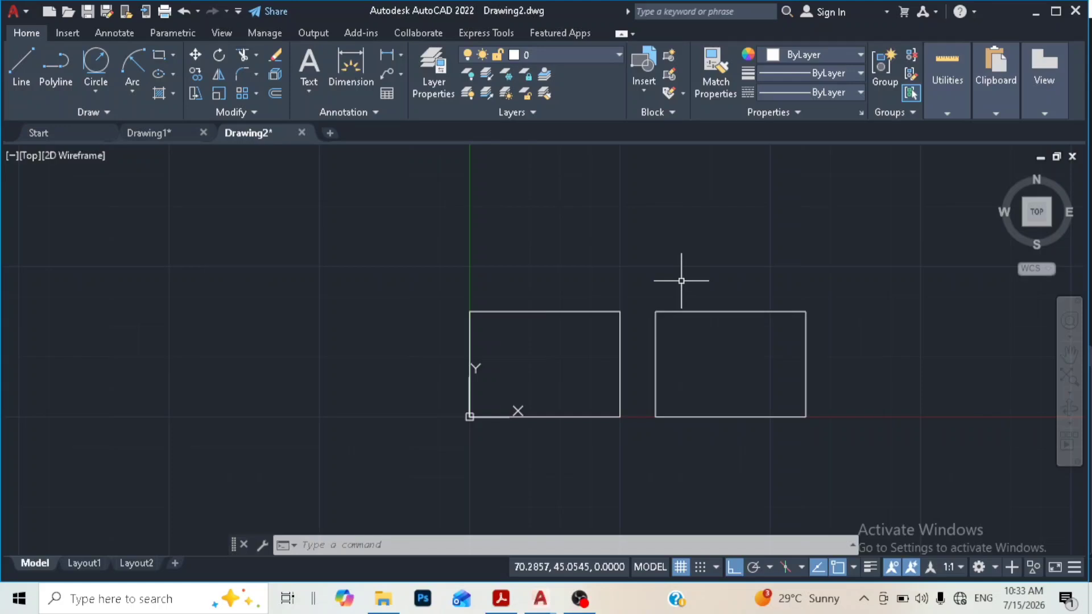
Step: Select the rectangle and the closed polyline to compare them as objects, and clear the selection
{"action": "left_click", "coordinate": [563, 310]}
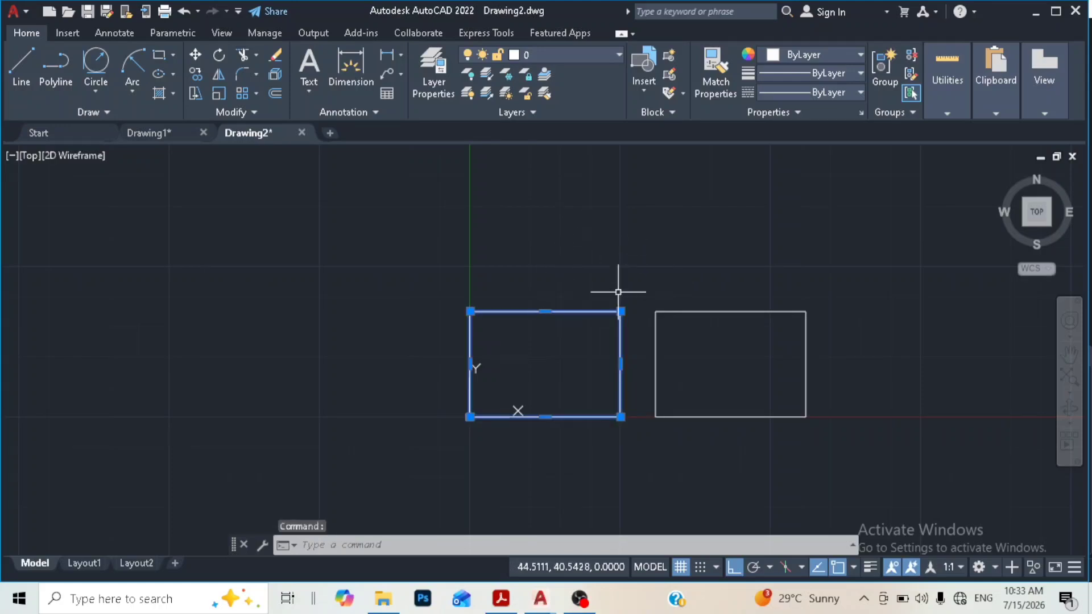
{"action": "left_click", "coordinate": [746, 310]}
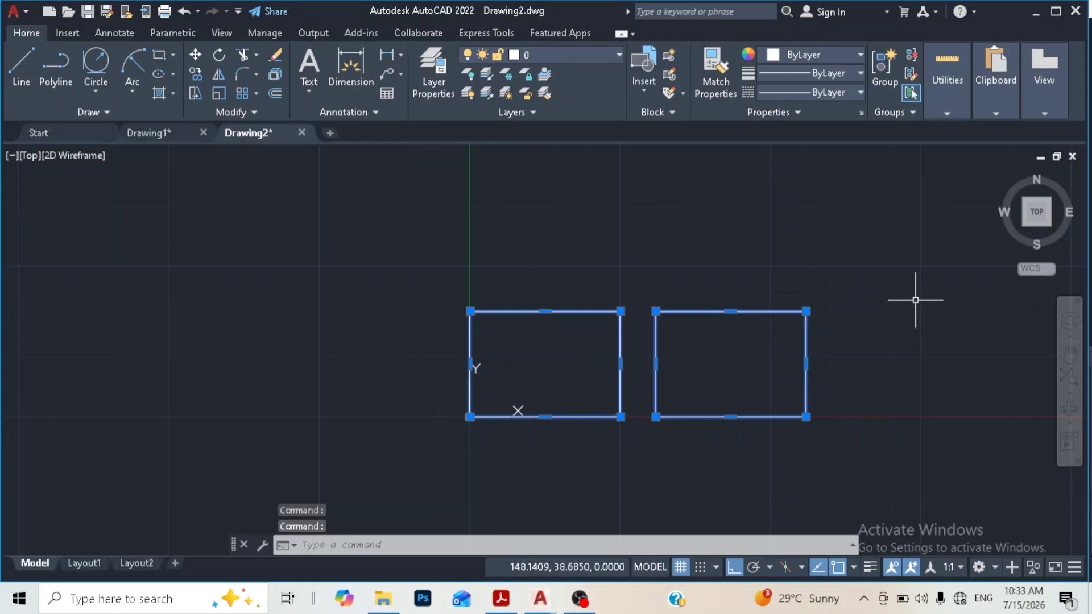
{"action": "key", "text": "Escape"}
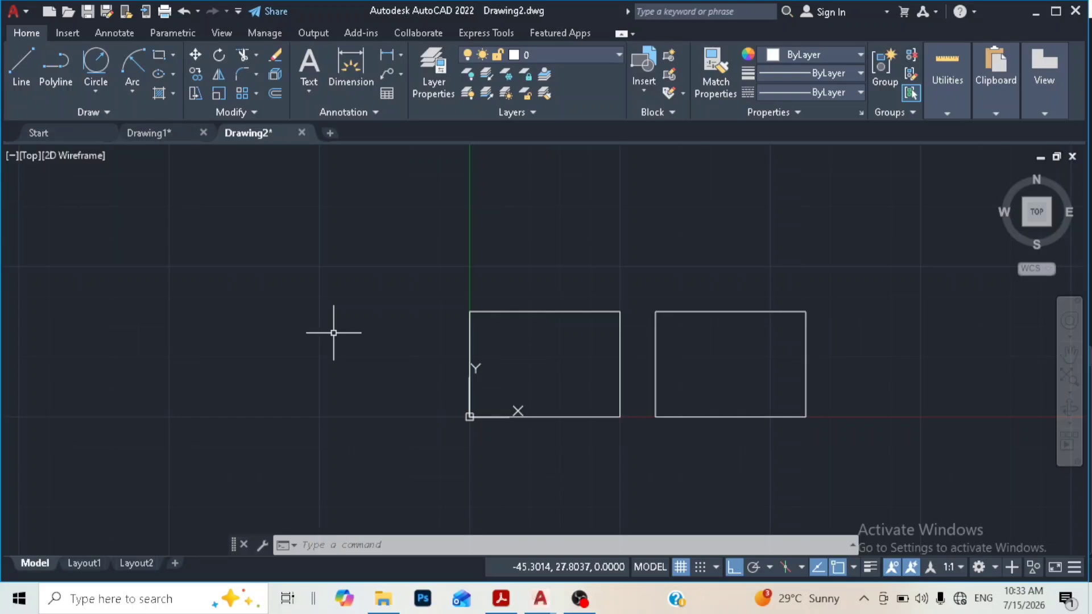
Step: Start the Rectangle command for another rectangle
{"action": "left_click", "coordinate": [174, 55]}
{"action": "left_click", "coordinate": [194, 82]}
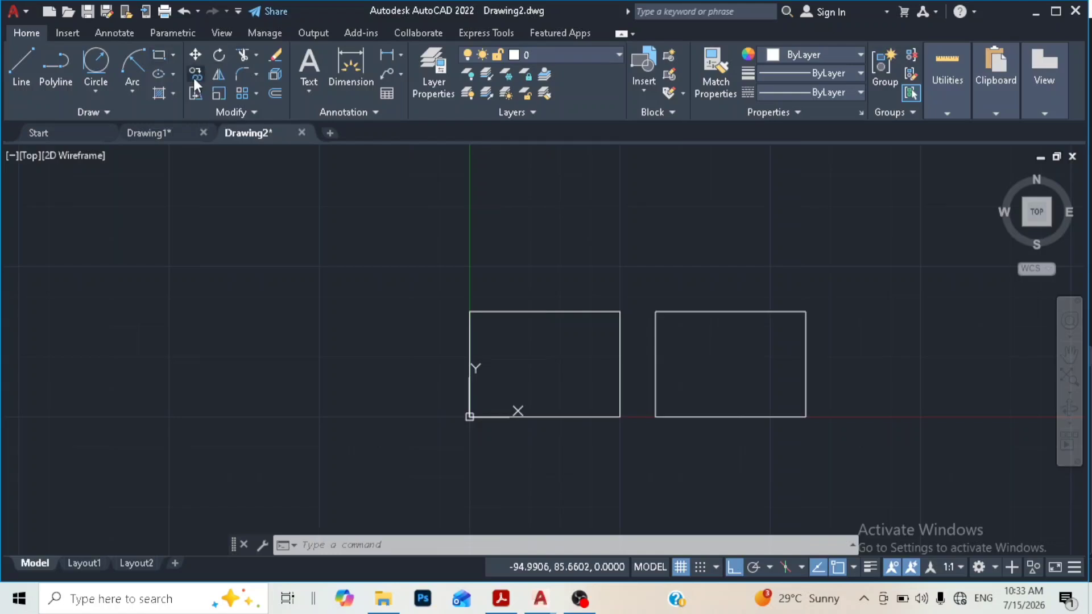